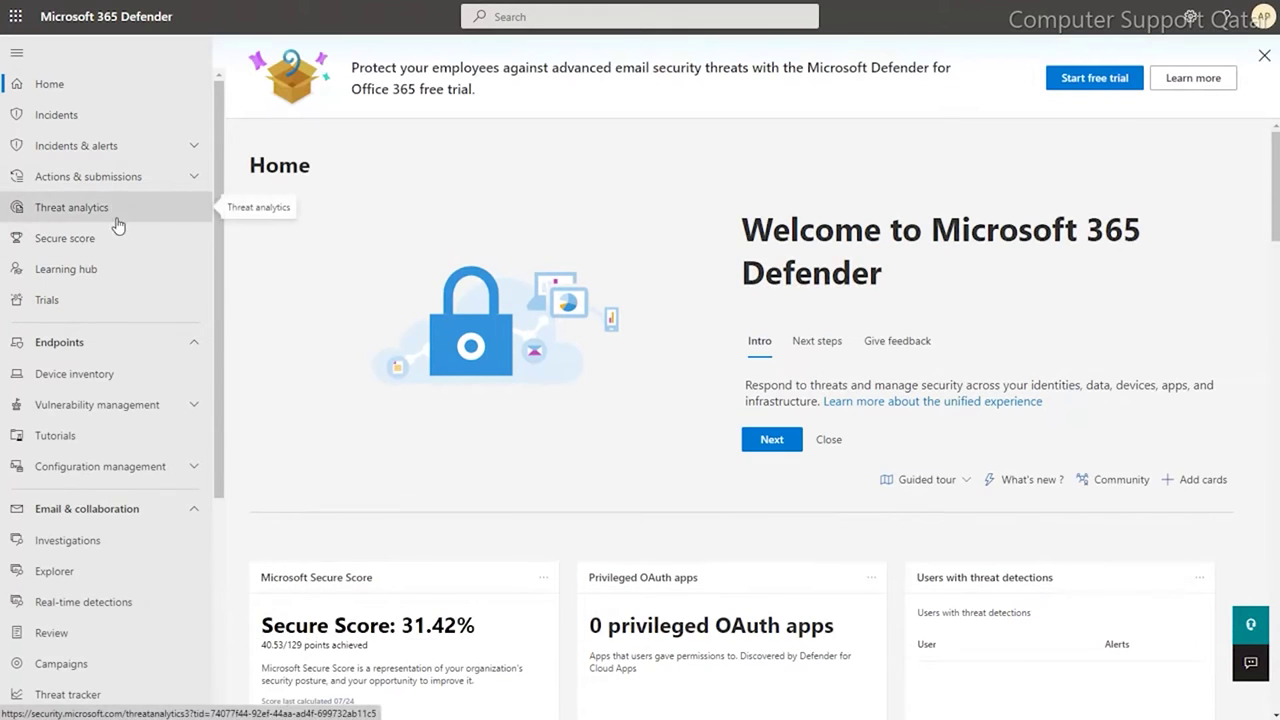
# - Go to Permissions and open the Email & collaboration Roles list of role groups
pyautogui.scroll(-3, 171, 509)
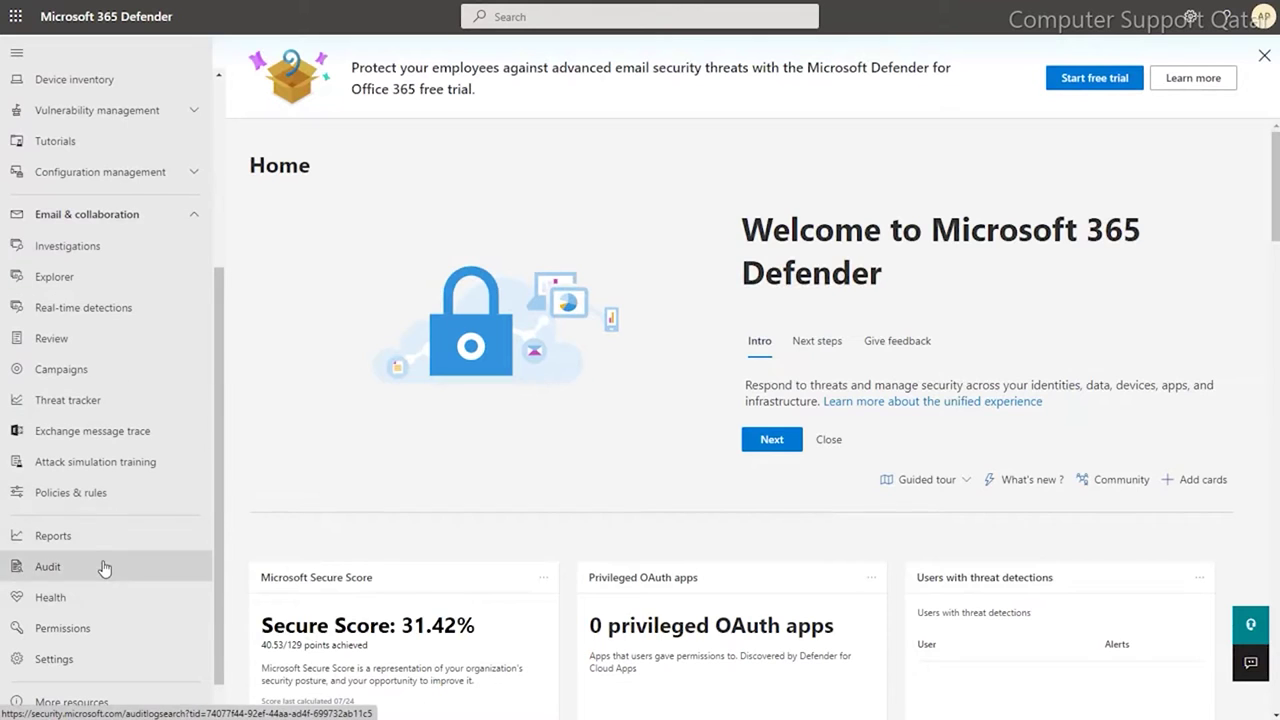
pyautogui.click(78, 632)
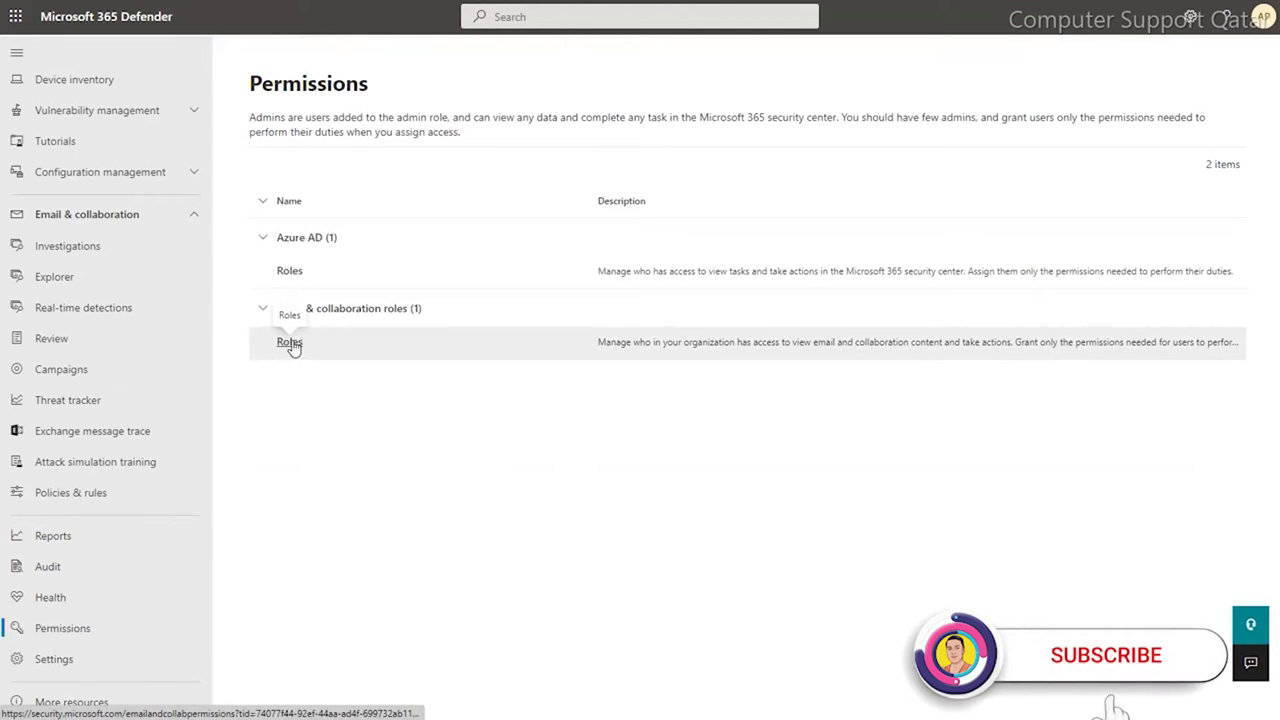
pyautogui.click(289, 342)
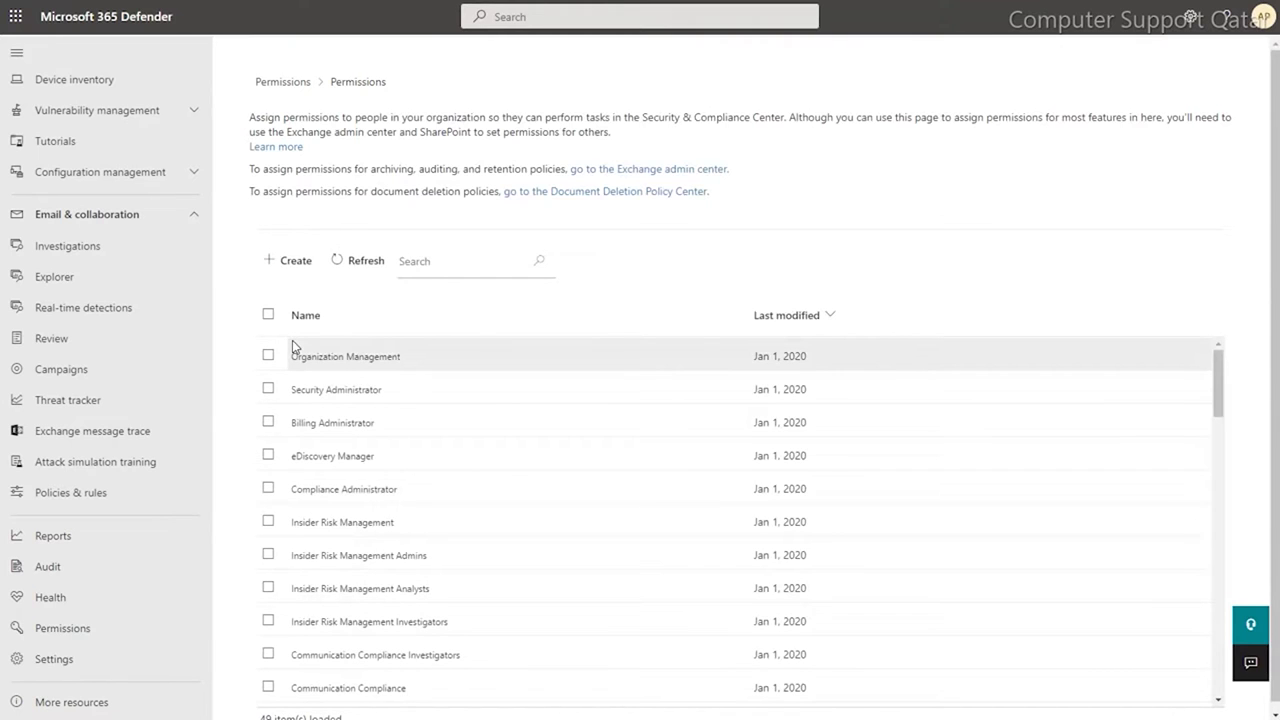
# - Open the eDiscovery Manager role group, check its Export assigned role, and close the details
pyautogui.click(269, 456)
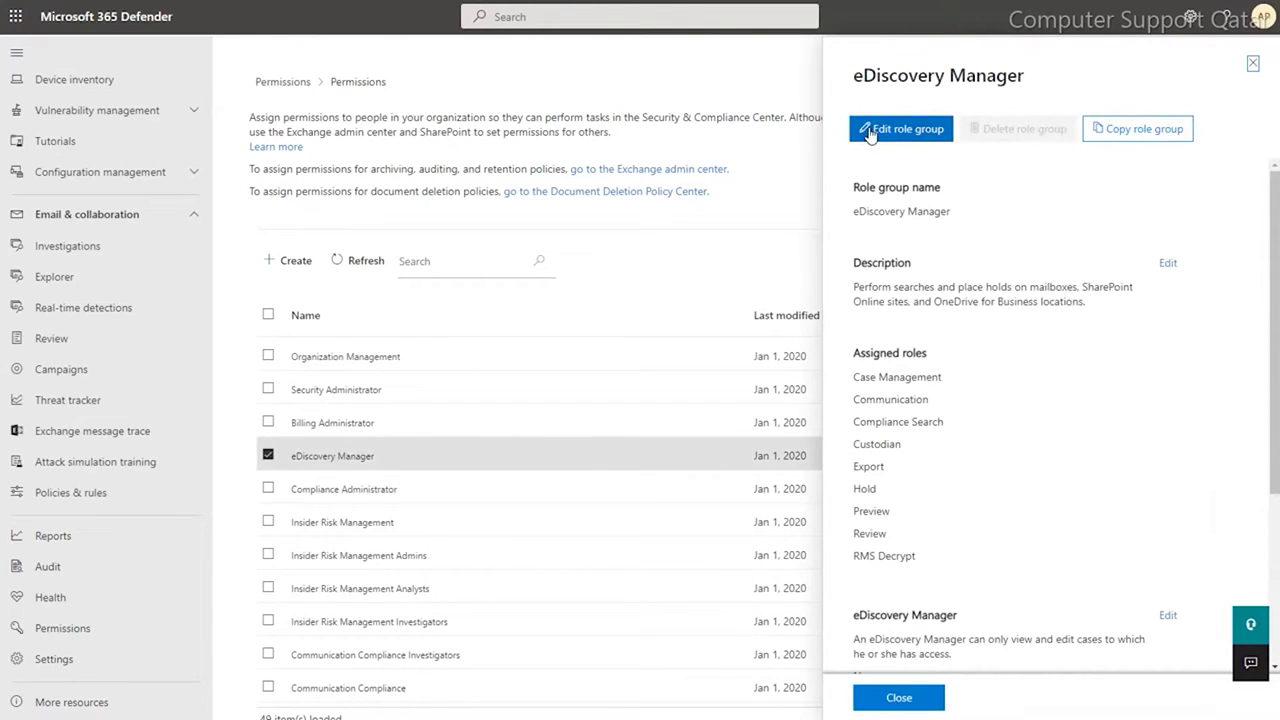
pyautogui.doubleClick(866, 465)
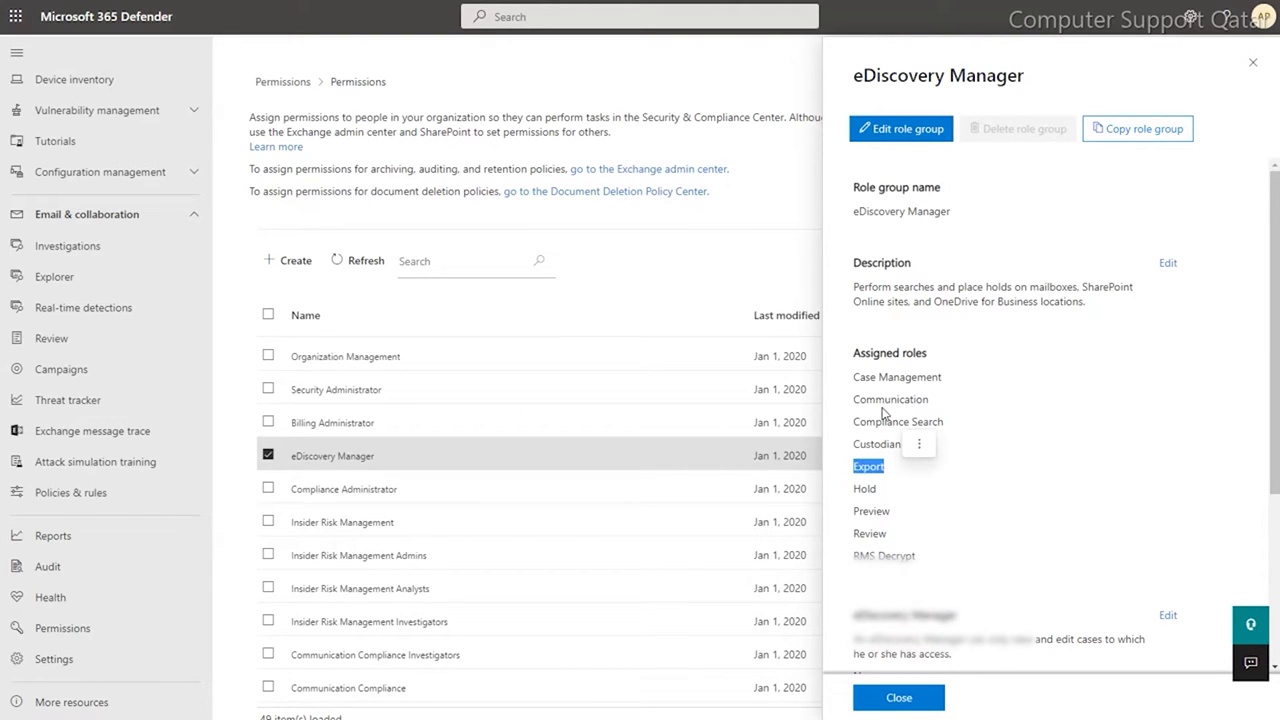
pyautogui.scroll(-2, 880, 470)
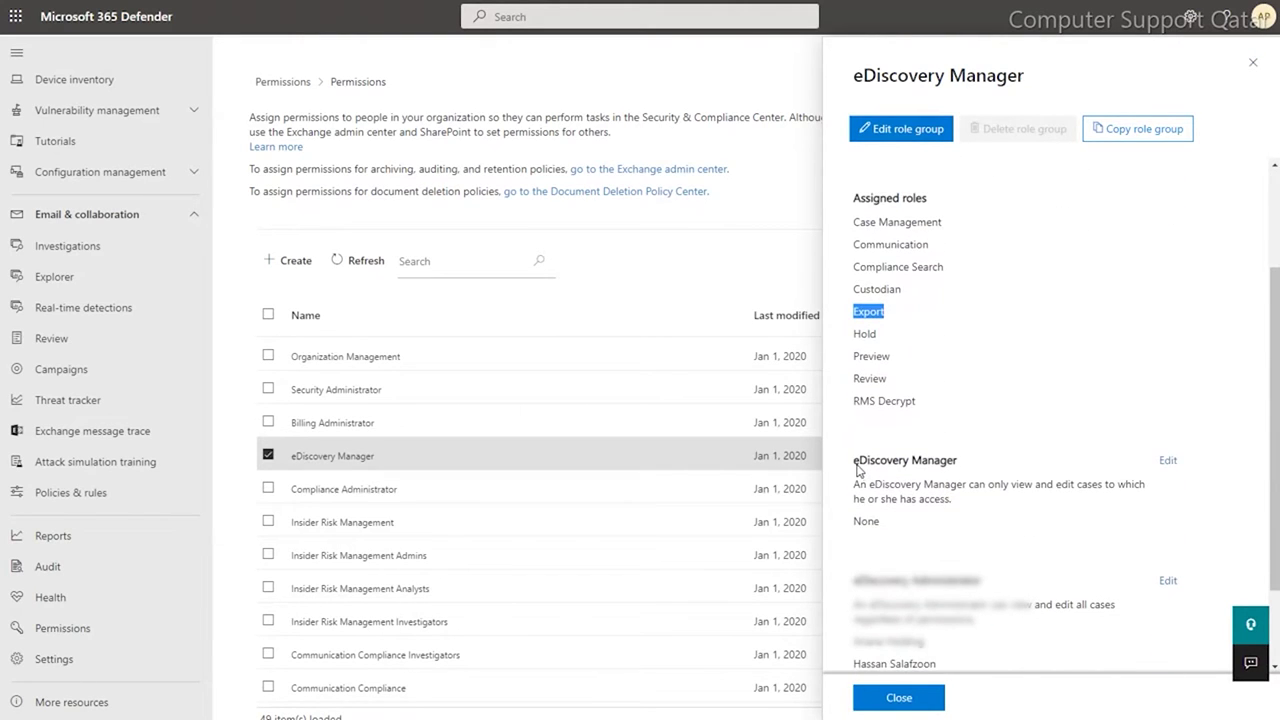
pyautogui.scroll(-1, 975, 560)
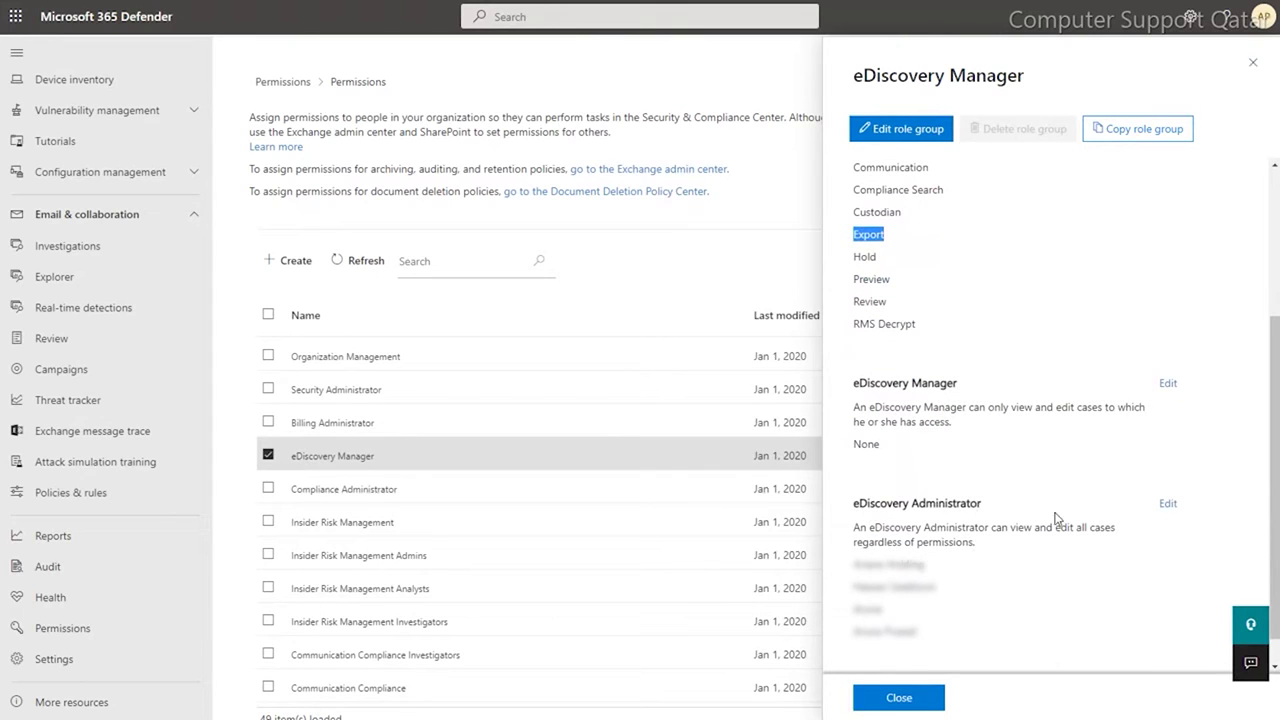
pyautogui.click(853, 624)
pyautogui.press('Escape')
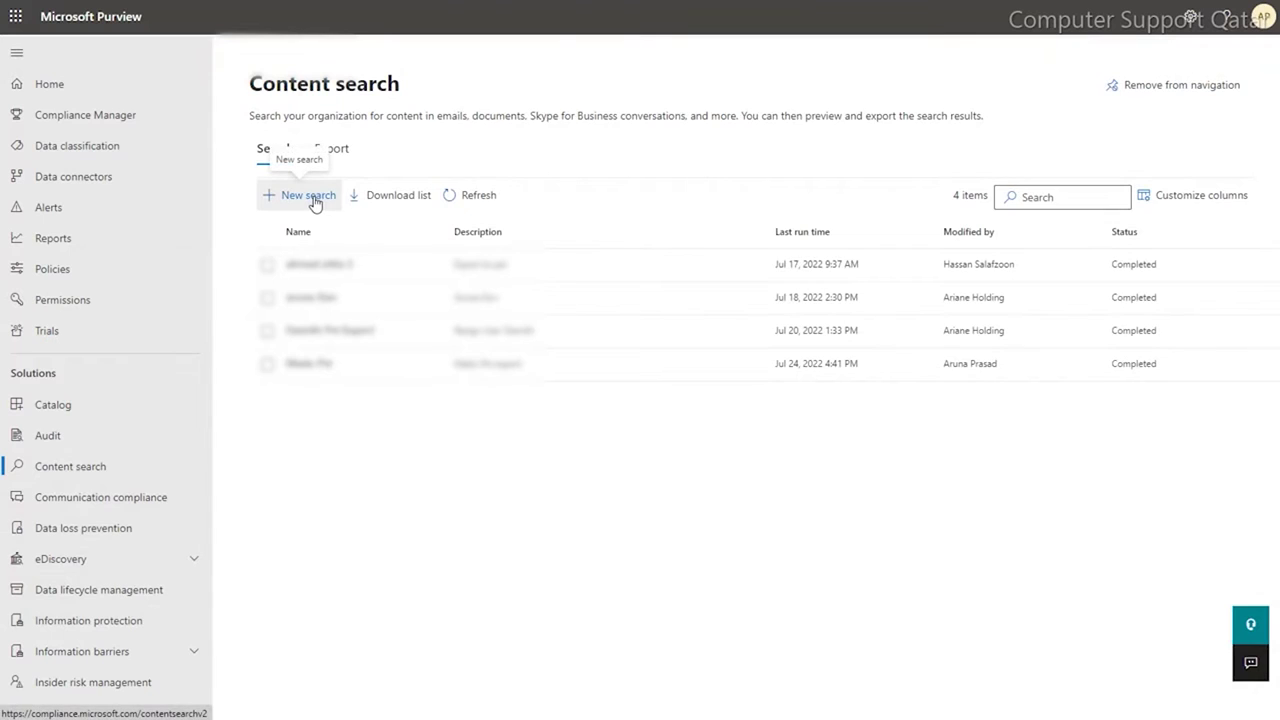
# - Start a new content search named 'Info Pst' with the description 'info Pst'
pyautogui.click(308, 195)
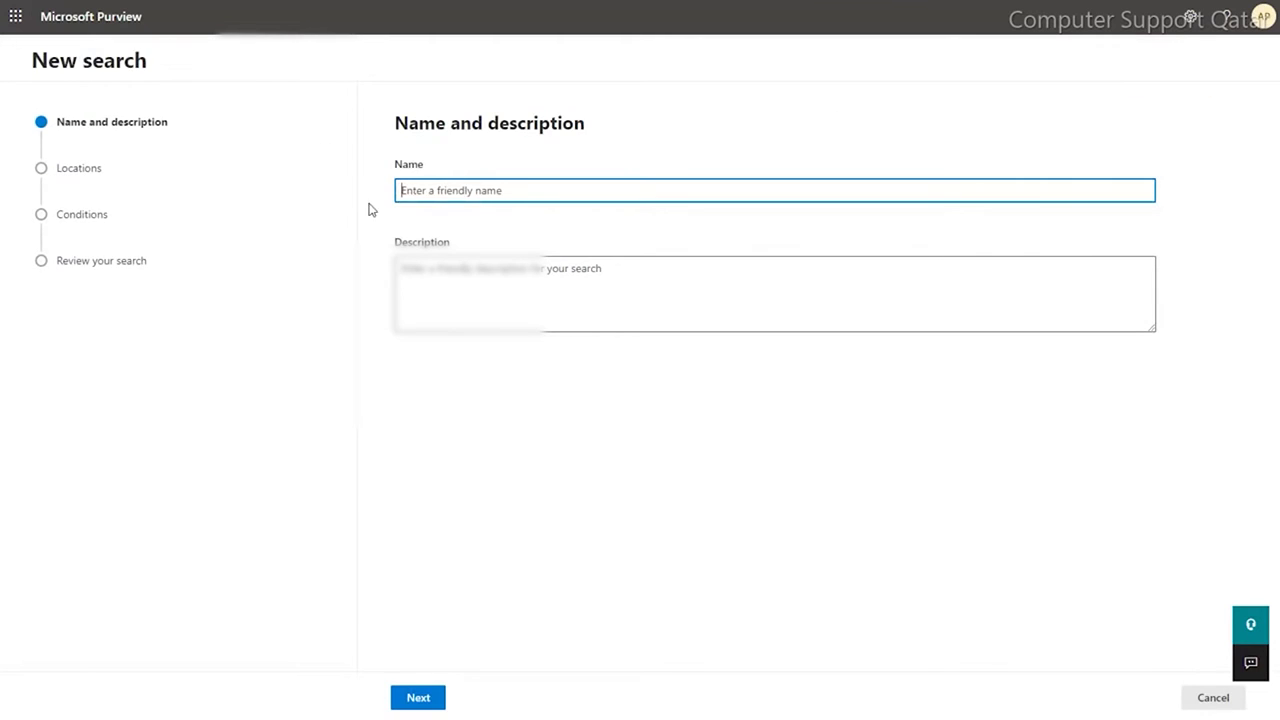
pyautogui.write('I')
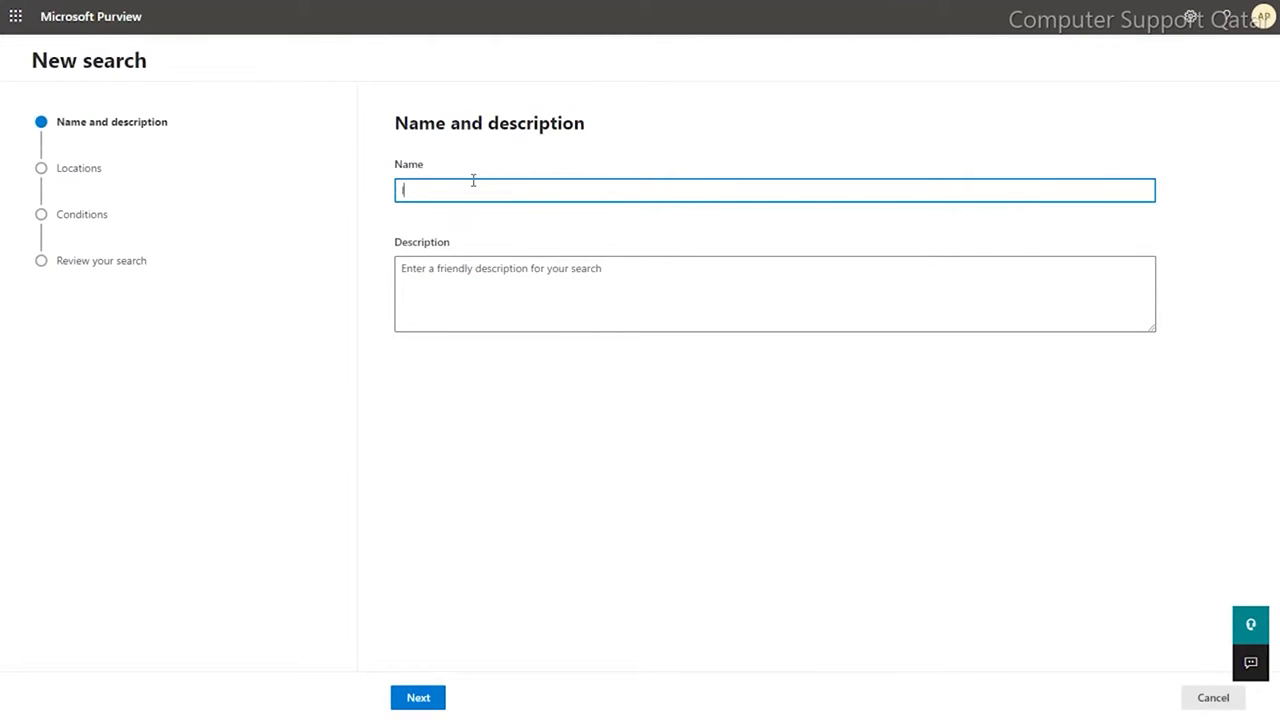
pyautogui.write('nfor')
pyautogui.press('BackSpace')
pyautogui.write('Pst')
pyautogui.click(480, 317)
pyautogui.write('info')
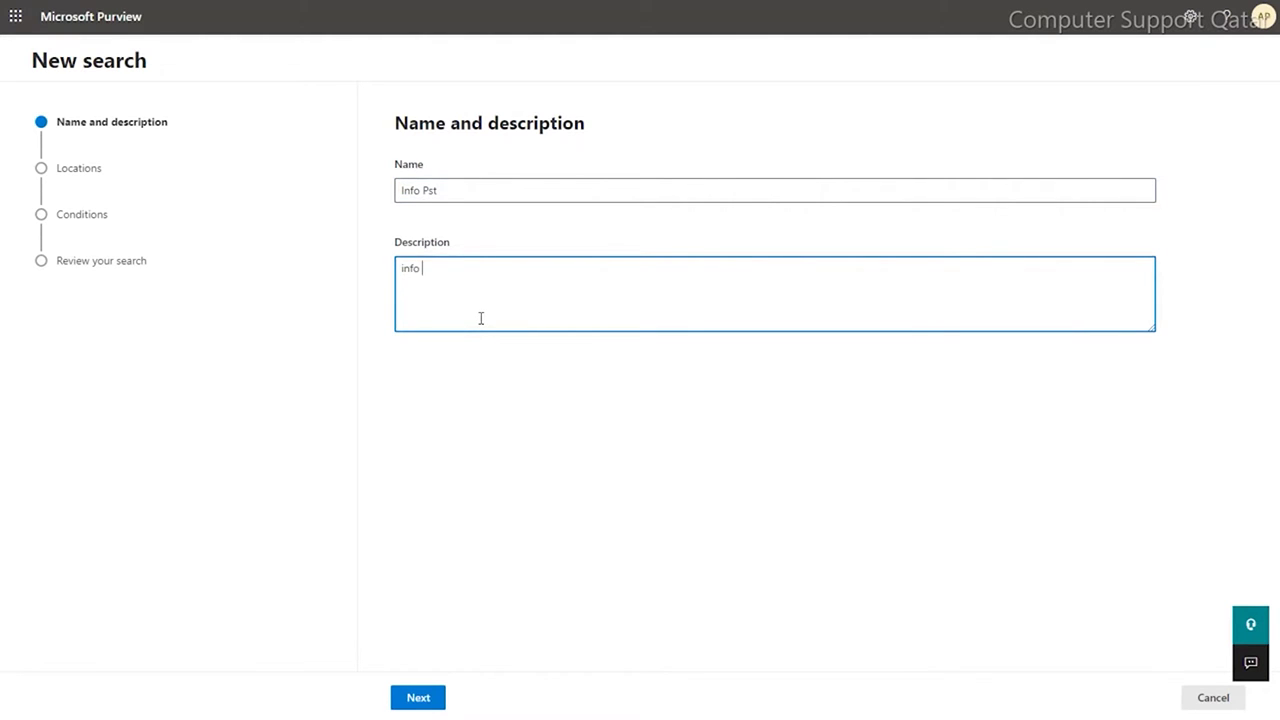
pyautogui.write(' Pst')
# - Turn on Exchange mailboxes and limit the search to the single matching info mailbox
pyautogui.click(417, 698)
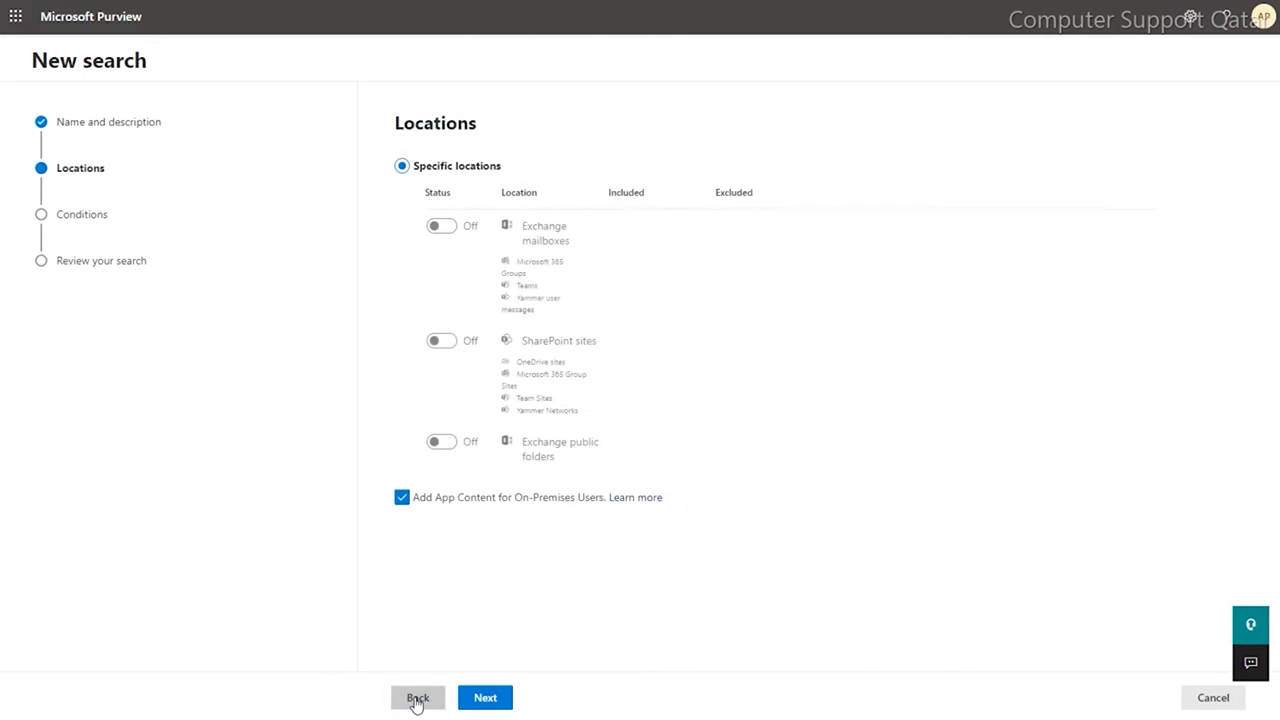
pyautogui.click(441, 227)
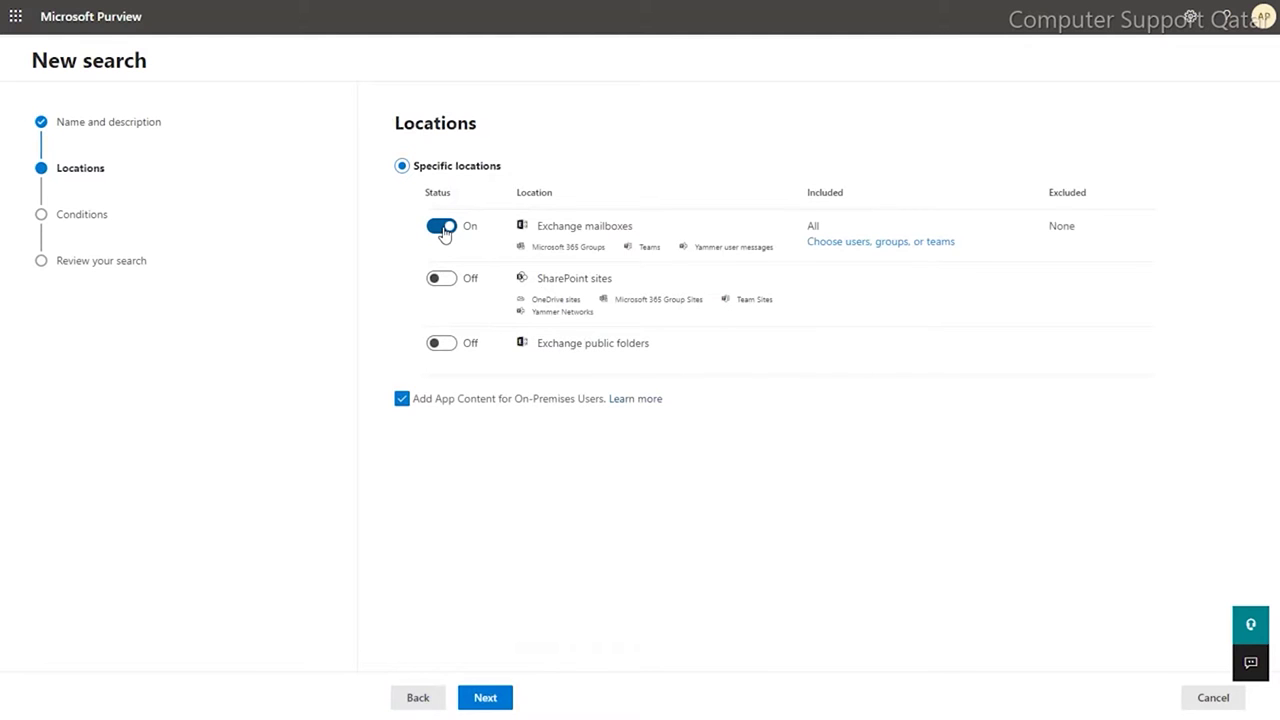
pyautogui.click(822, 243)
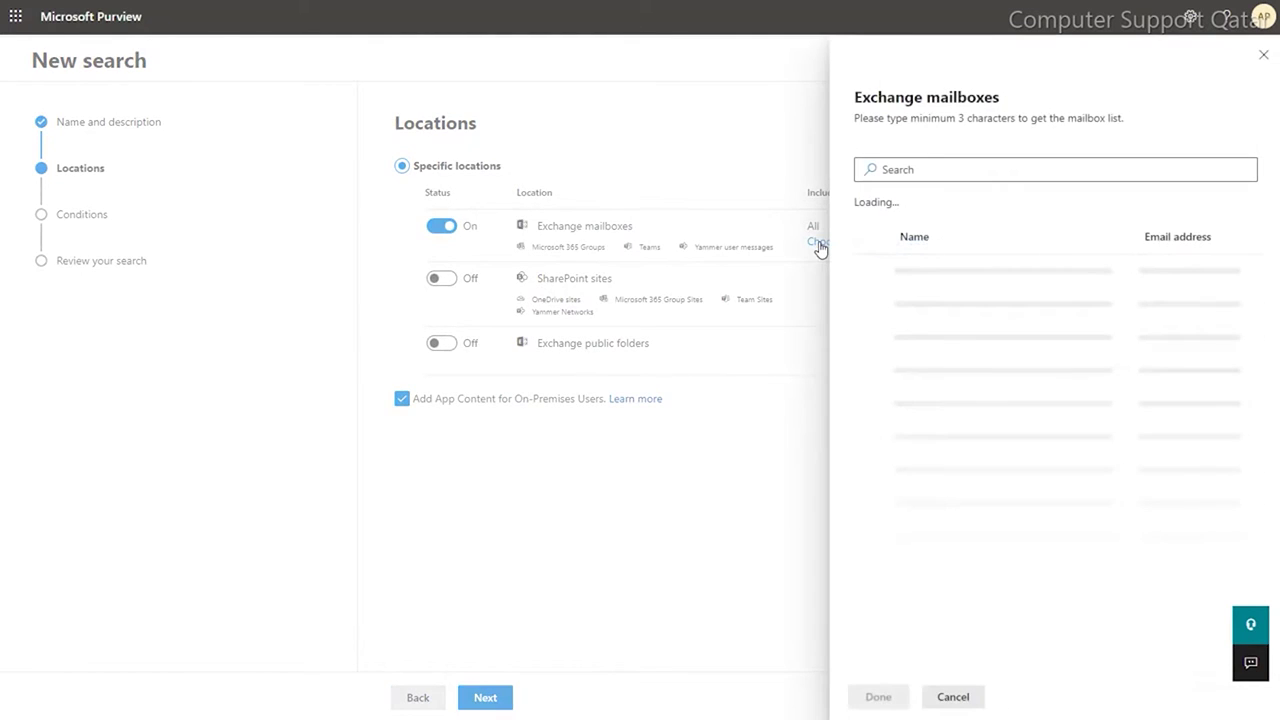
pyautogui.click(918, 172)
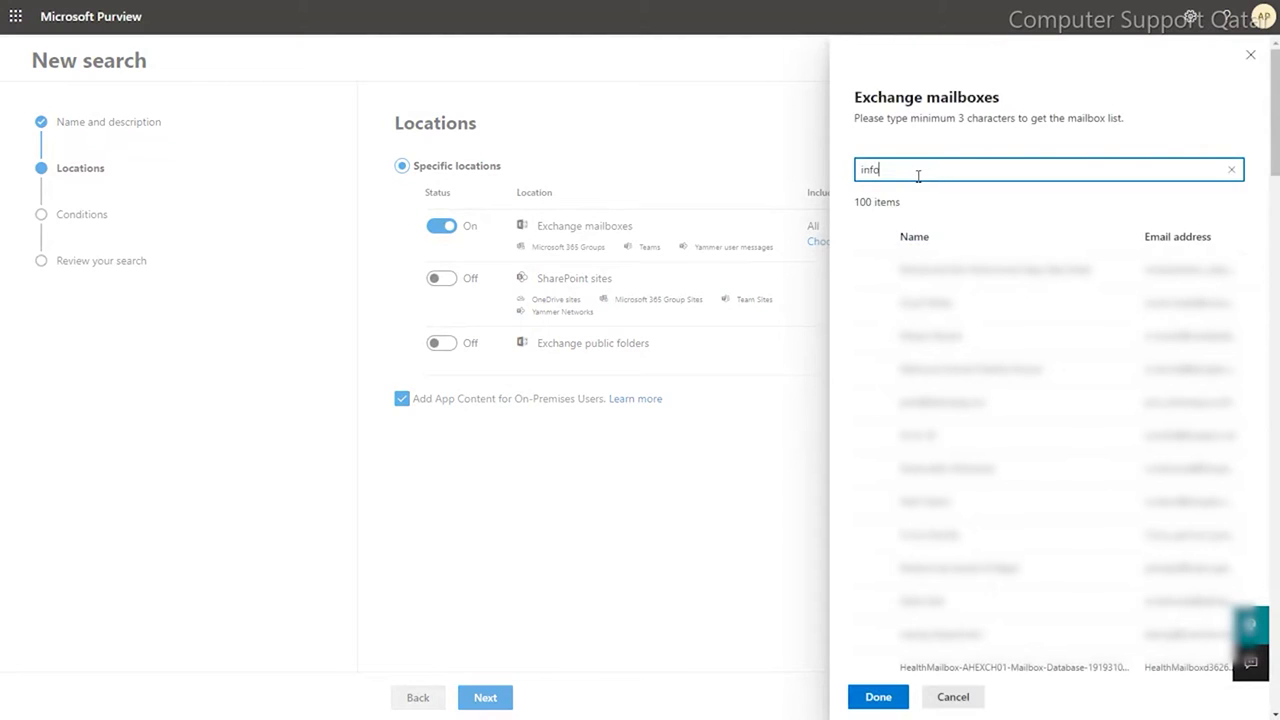
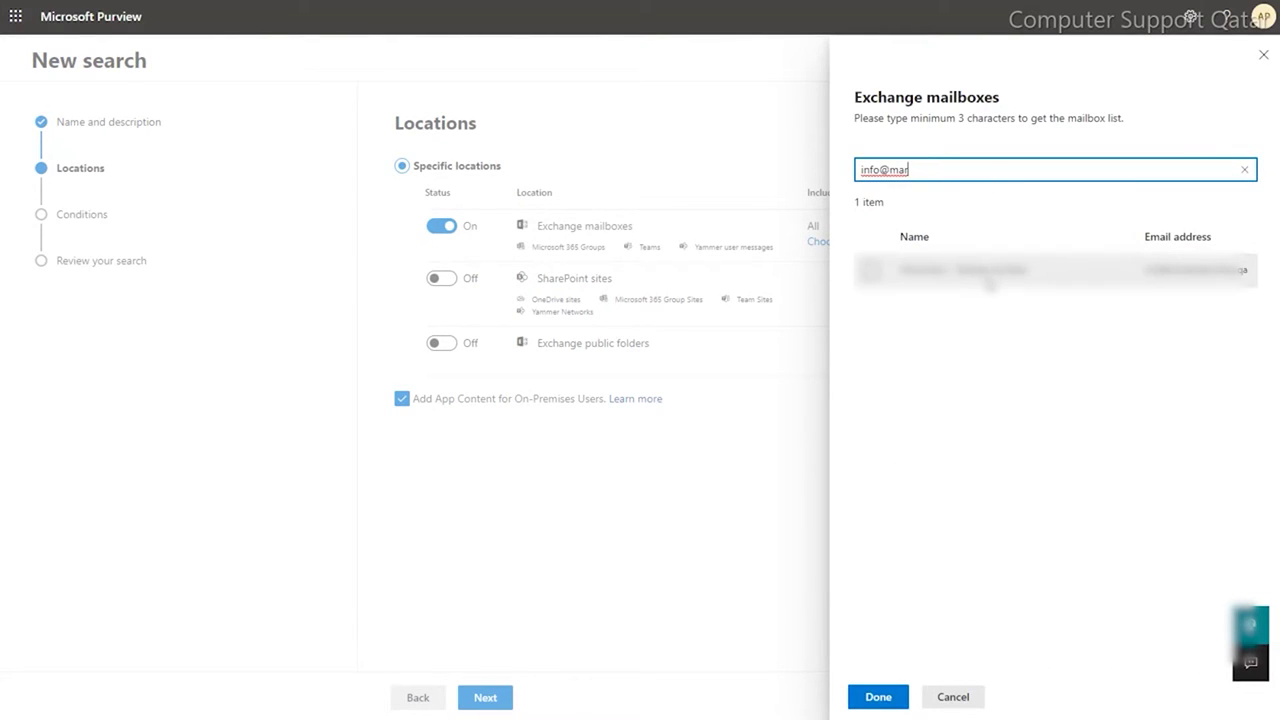
pyautogui.click(988, 281)
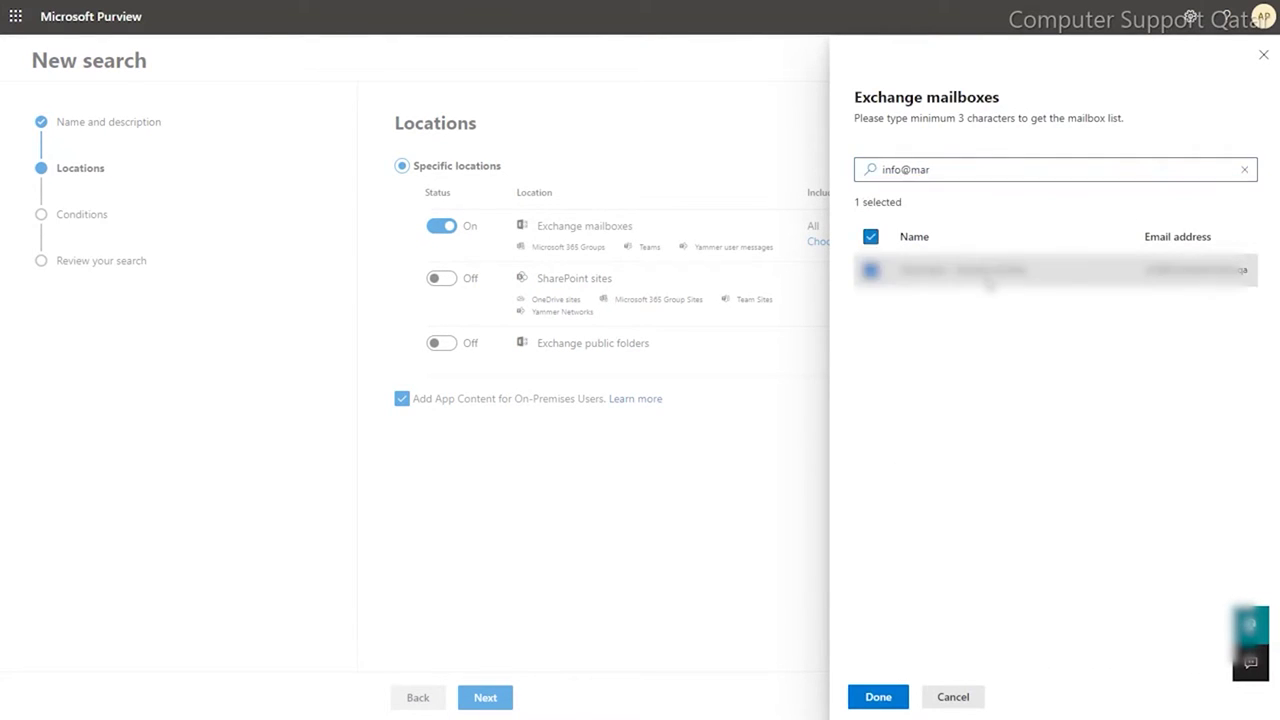
pyautogui.click(878, 697)
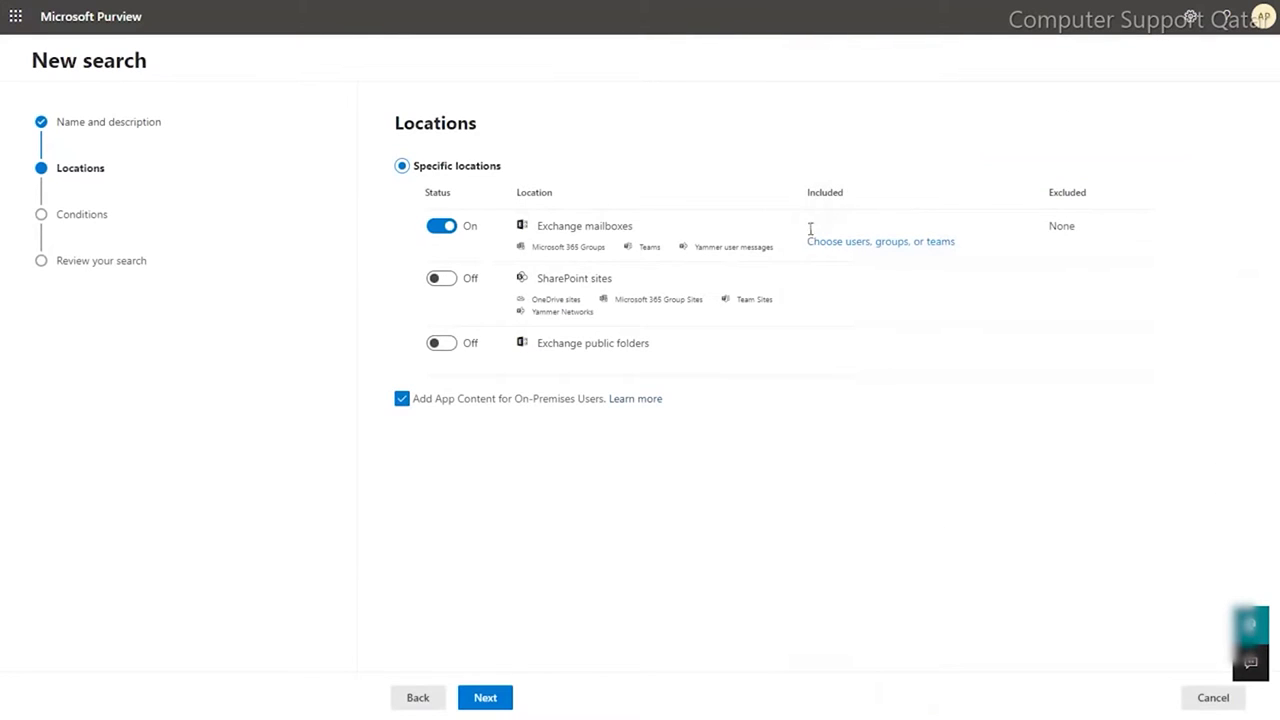
pyautogui.doubleClick(810, 226)
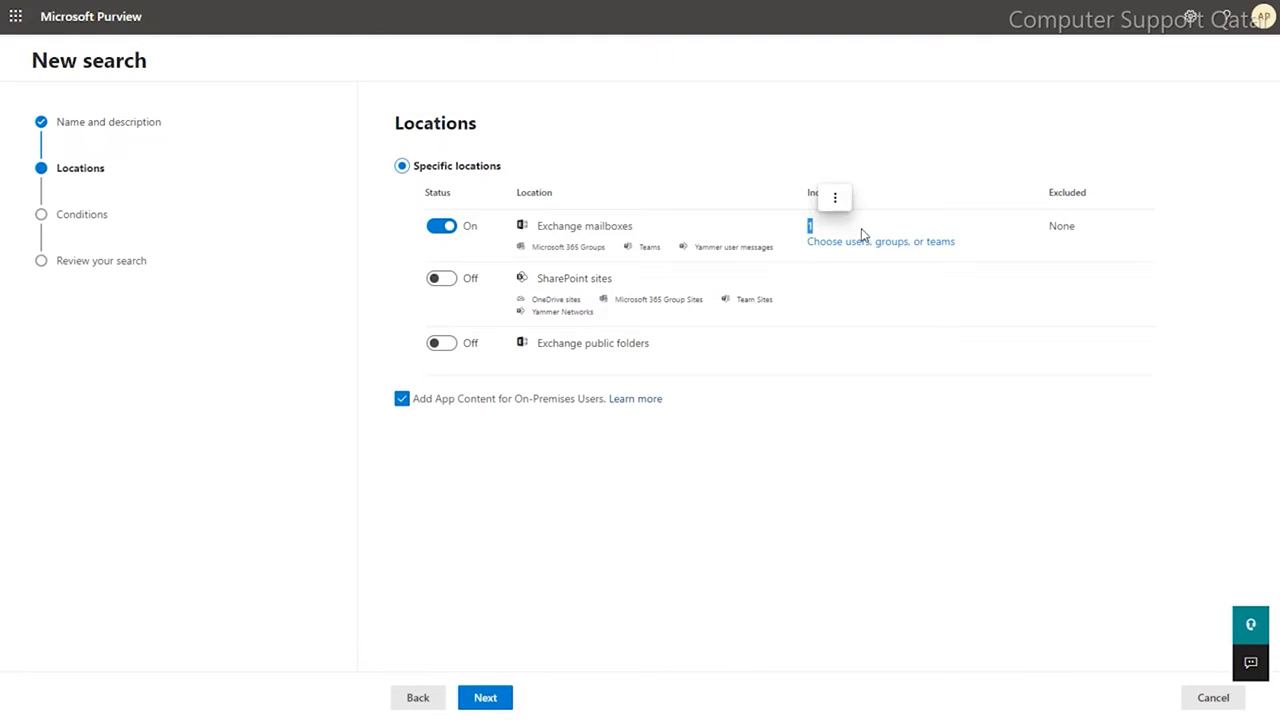
# - Move past conditions to the review page and check the Exchange mailbox summary
pyautogui.click(488, 697)
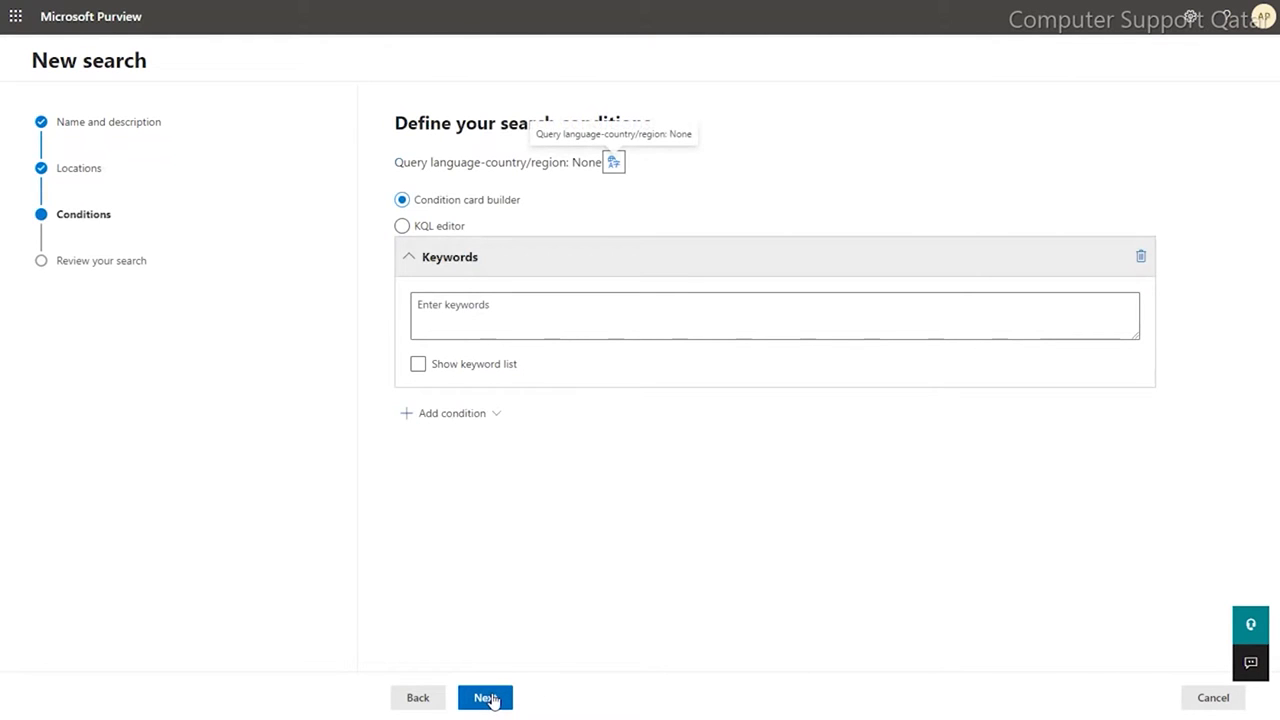
pyautogui.click(488, 697)
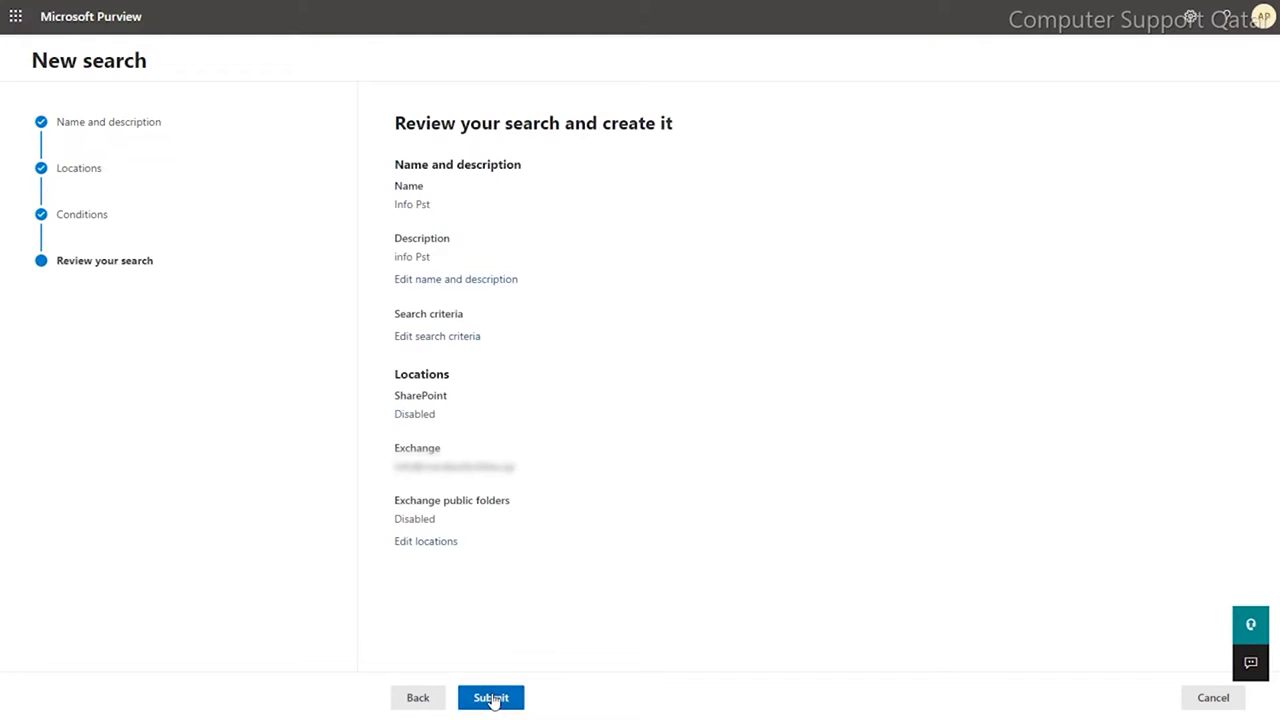
pyautogui.doubleClick(398, 447)
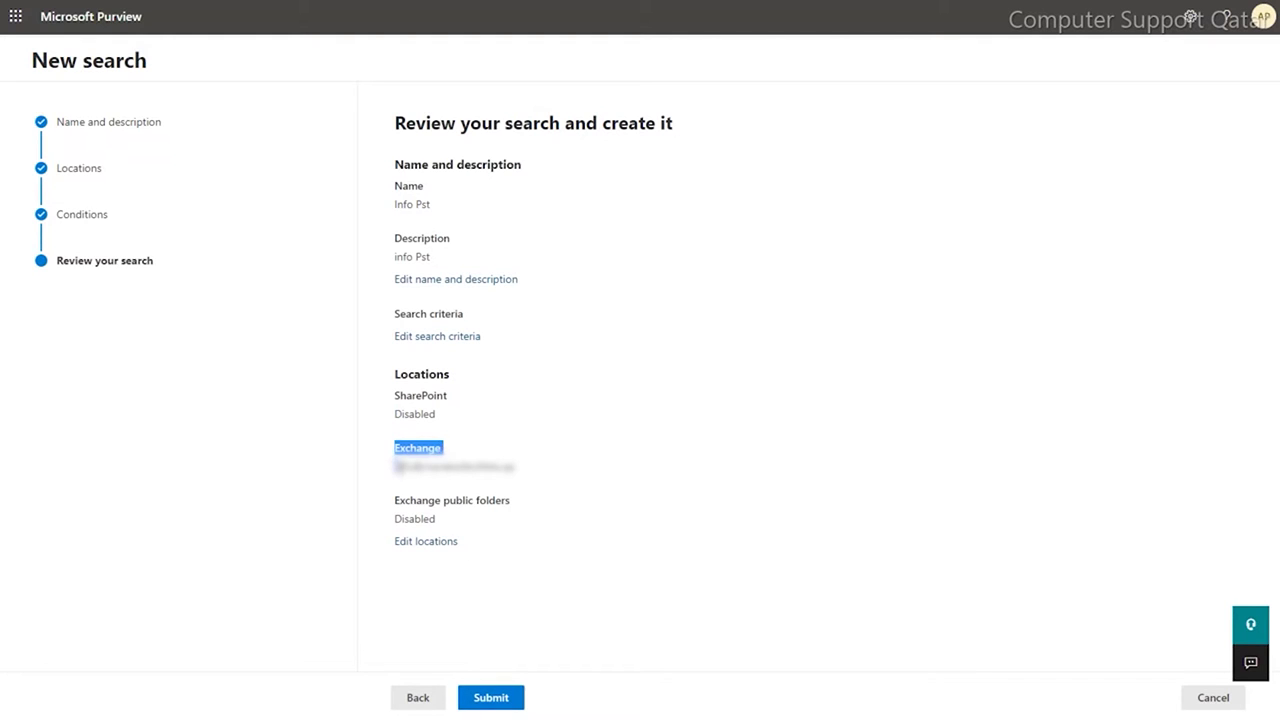
pyautogui.moveTo(398, 447); pyautogui.dragTo(552, 480)
# - Submit the Info Pst search and close the wizard once it is created
pyautogui.click(494, 697)
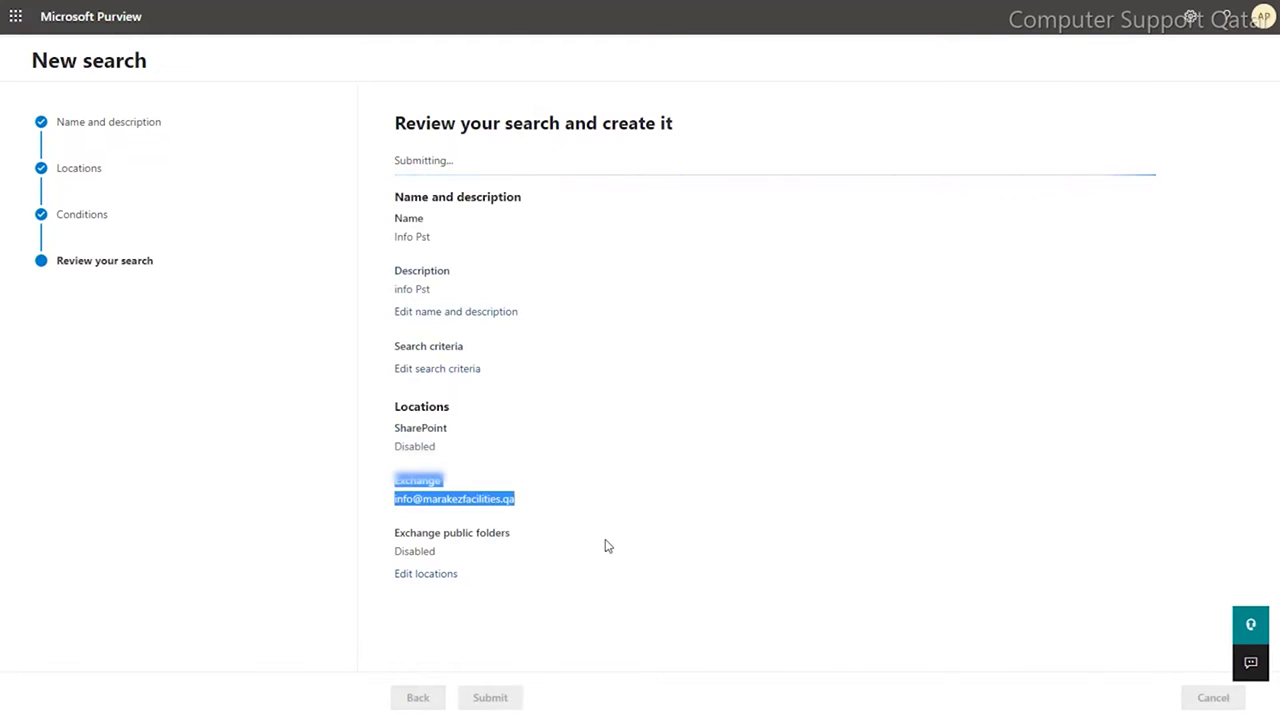
pyautogui.click(397, 160)
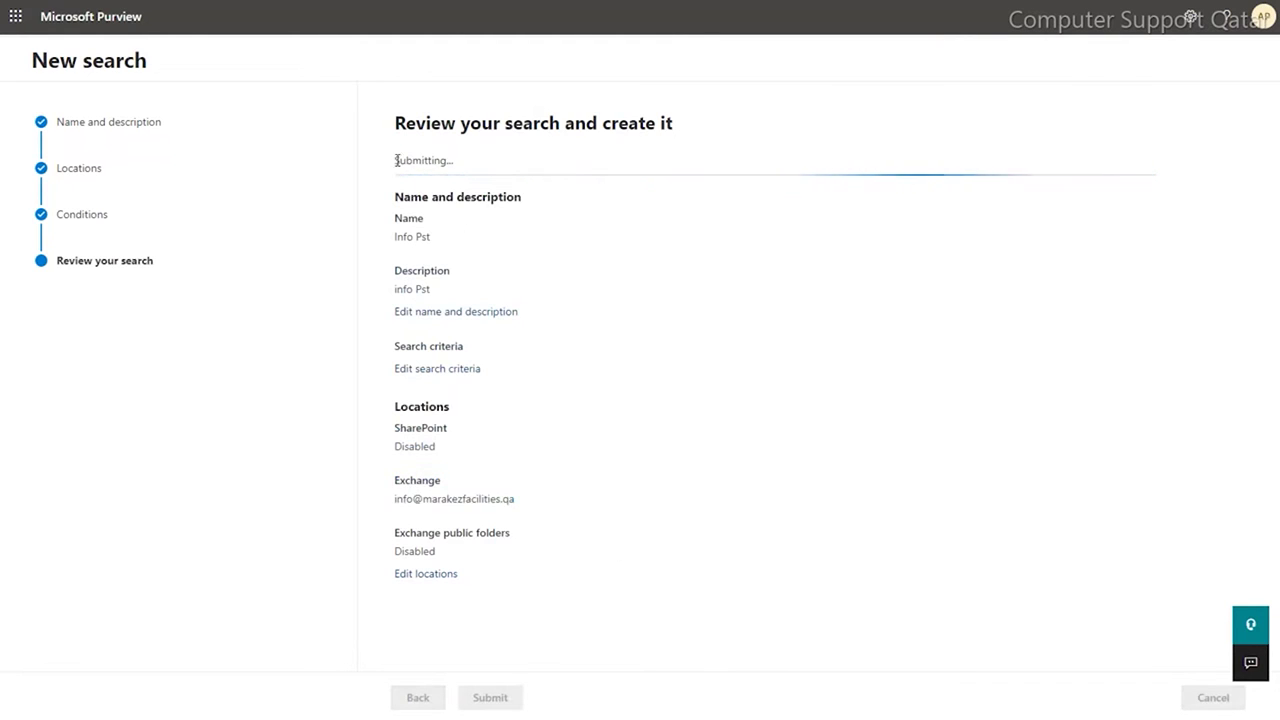
pyautogui.moveTo(397, 160); pyautogui.dragTo(477, 160)
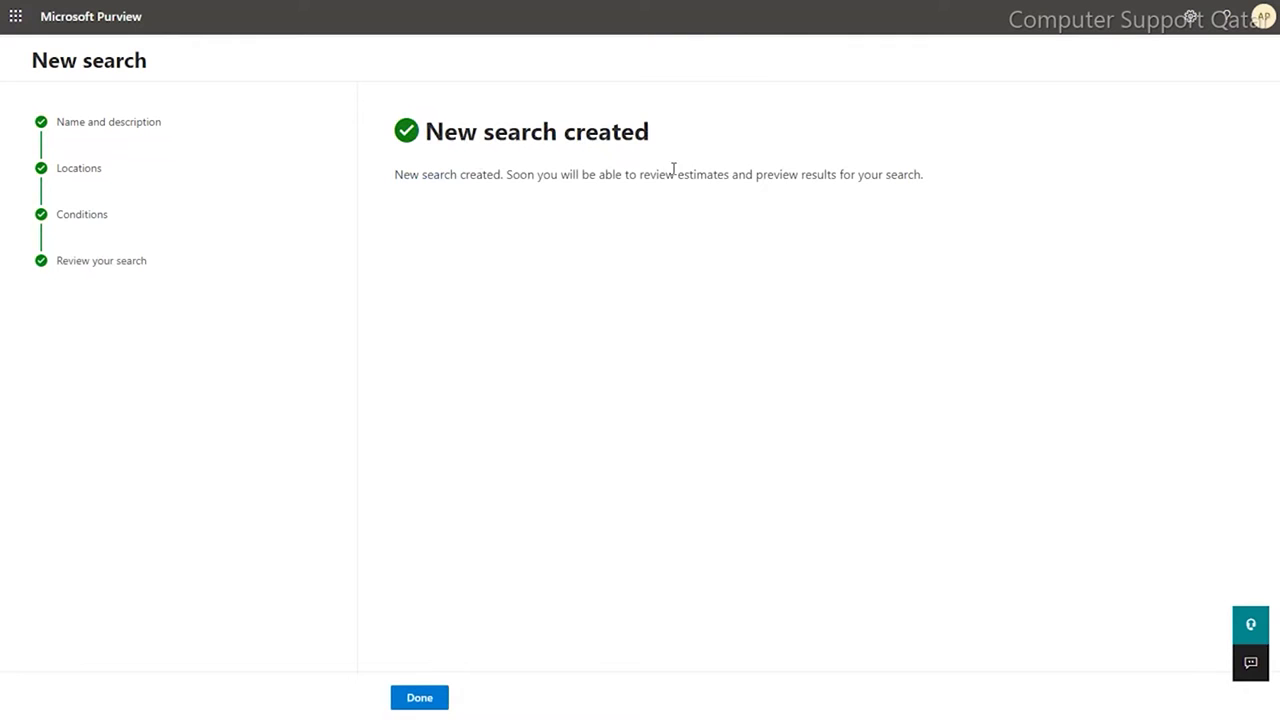
pyautogui.click(440, 698)
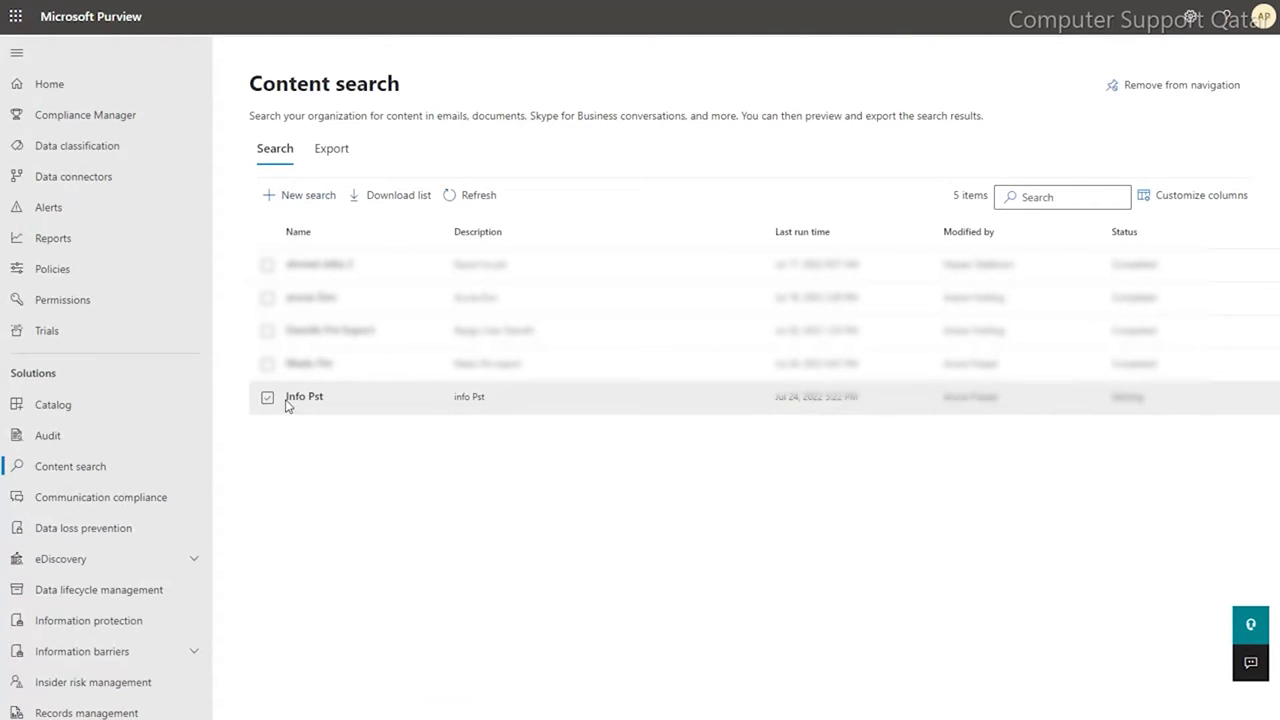
# - Open the Info Pst search details showing 43 items (50.91 MB) from 1 mailbox
pyautogui.click(300, 398)
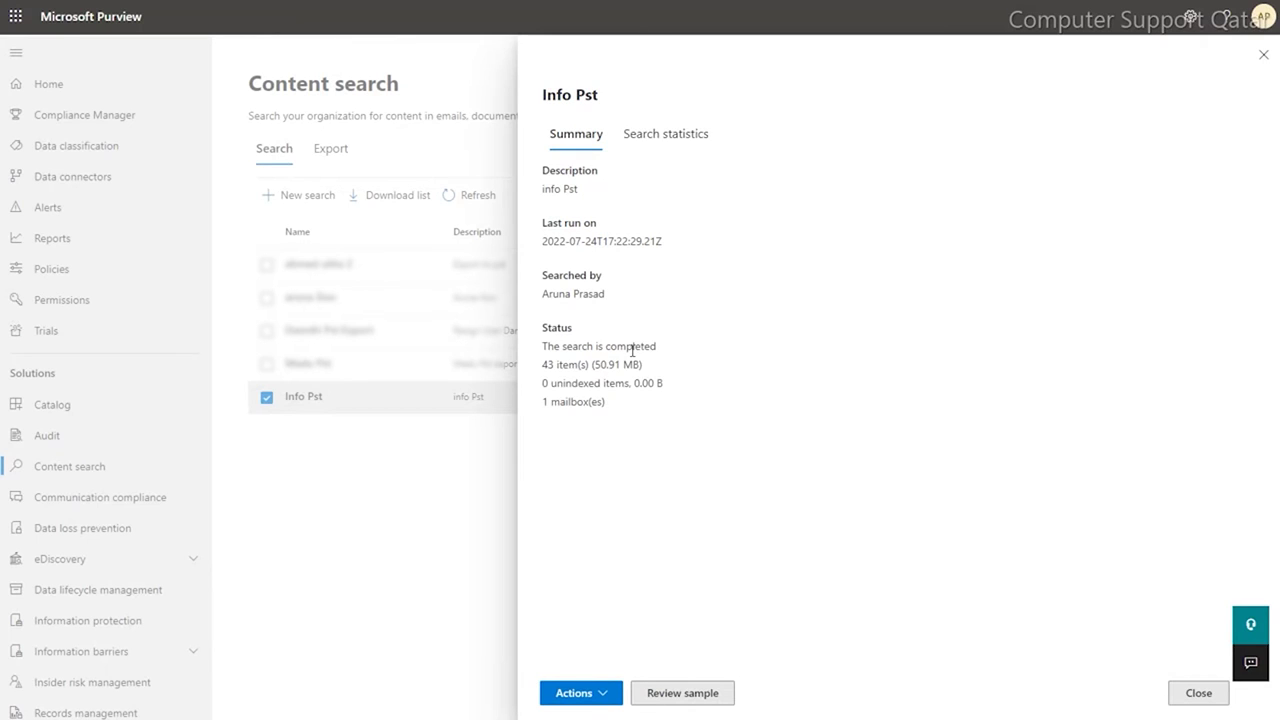
# - Export the Info Pst search results as one PST file for each mailbox
pyautogui.moveTo(543, 346); pyautogui.dragTo(683, 417)
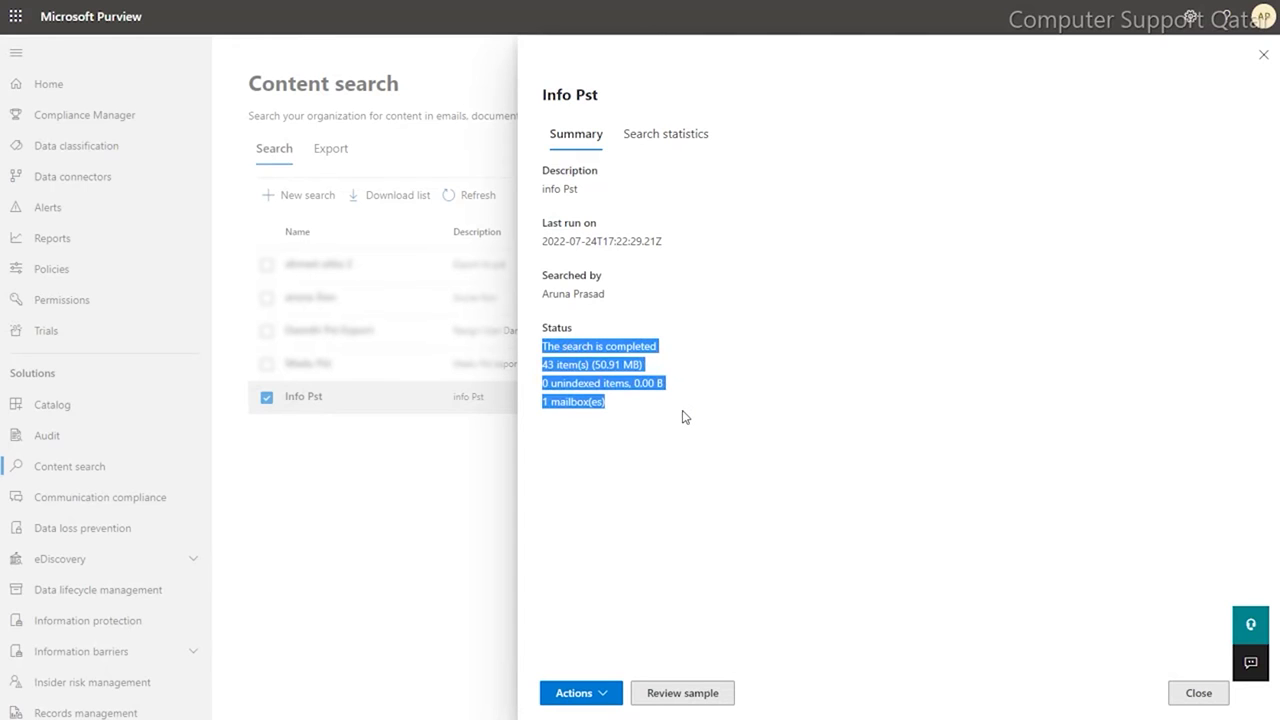
pyautogui.click(596, 700)
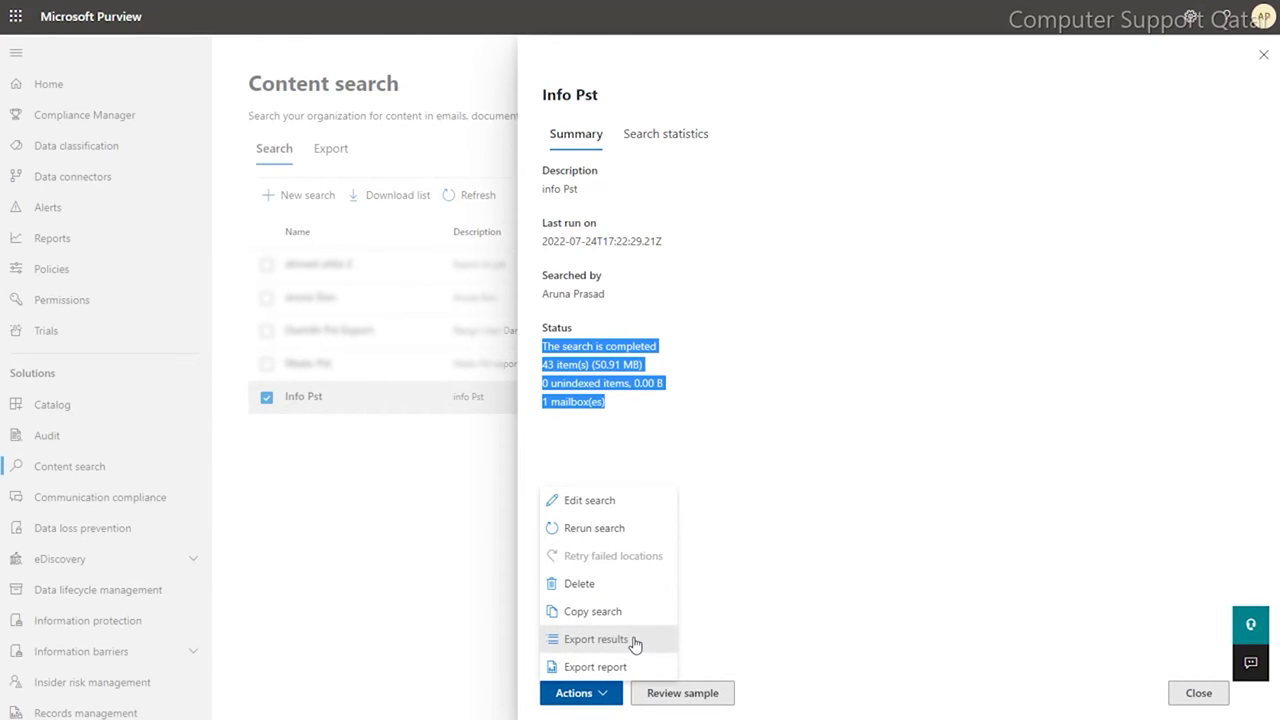
pyautogui.click(633, 641)
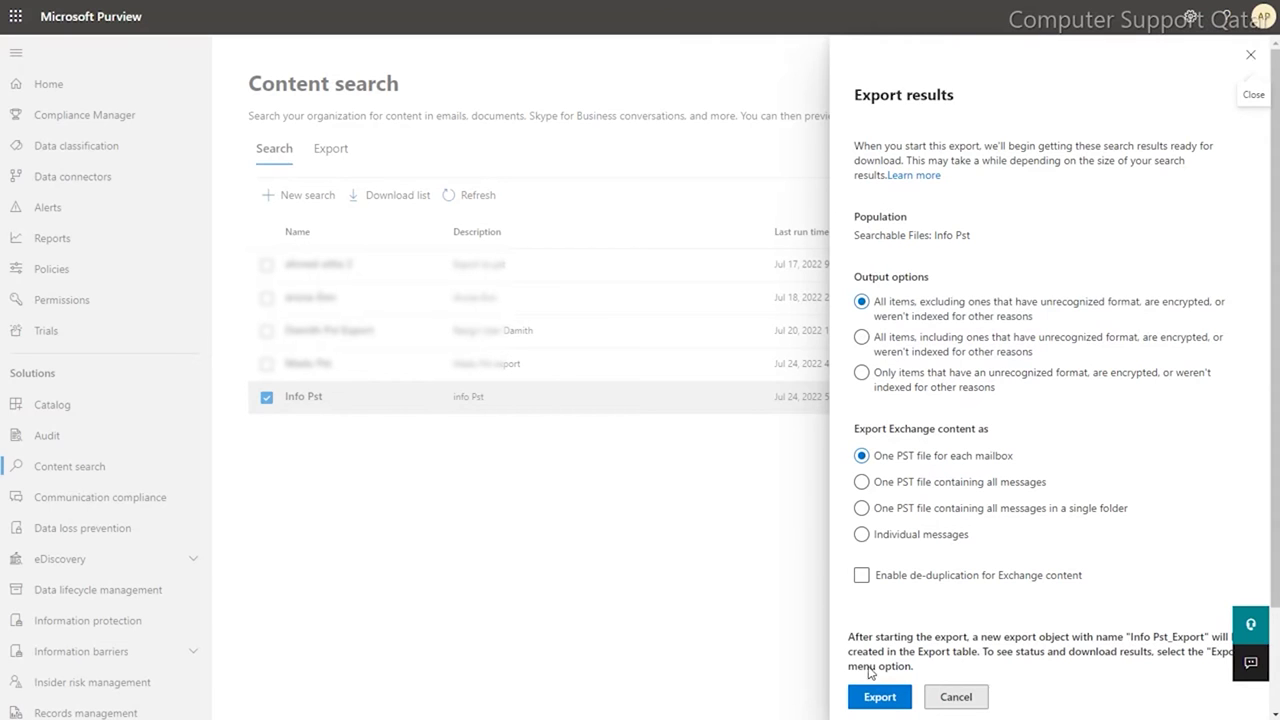
pyautogui.click(878, 697)
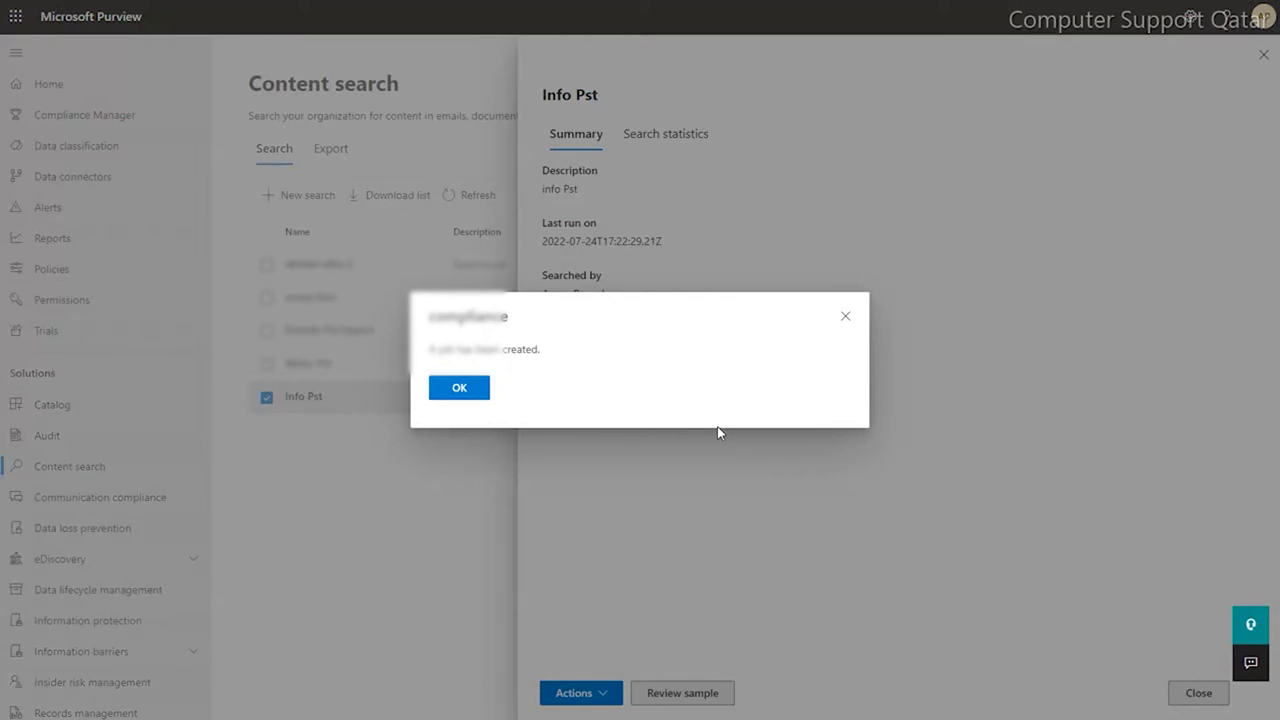
# - Dismiss the job confirmation and show the Export list containing Info Pst_Export
pyautogui.click(458, 390)
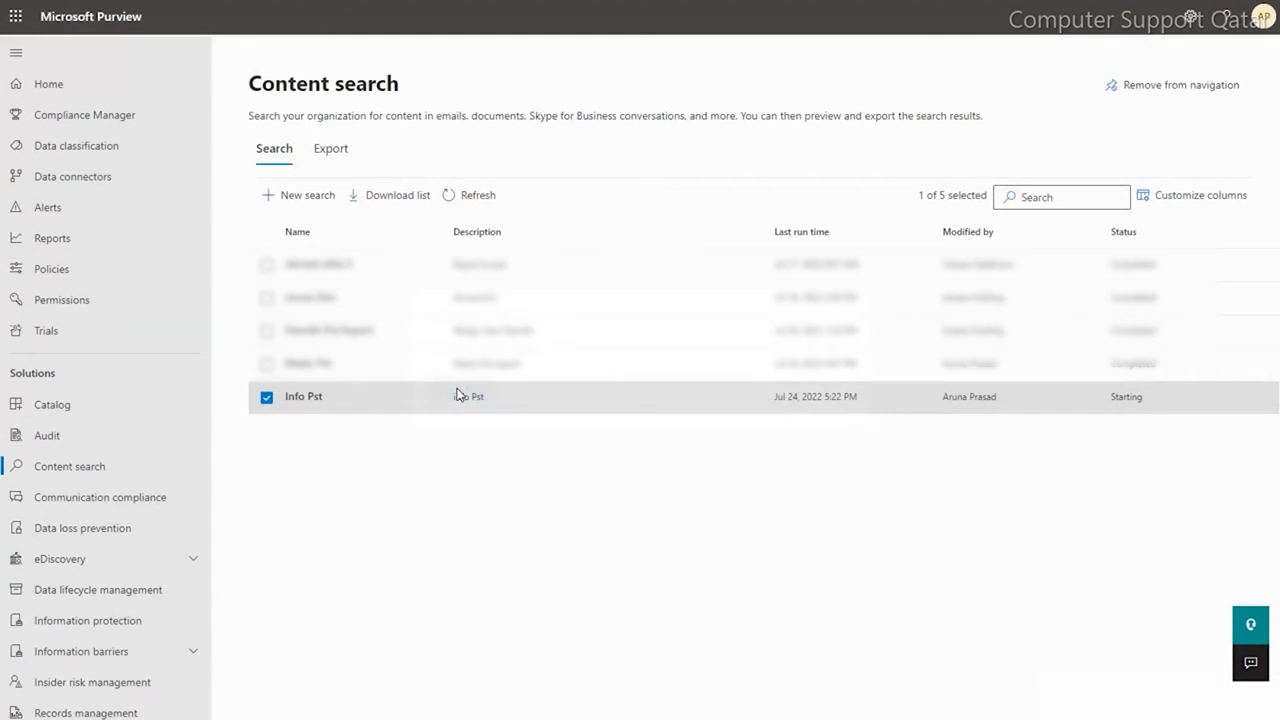
pyautogui.click(331, 150)
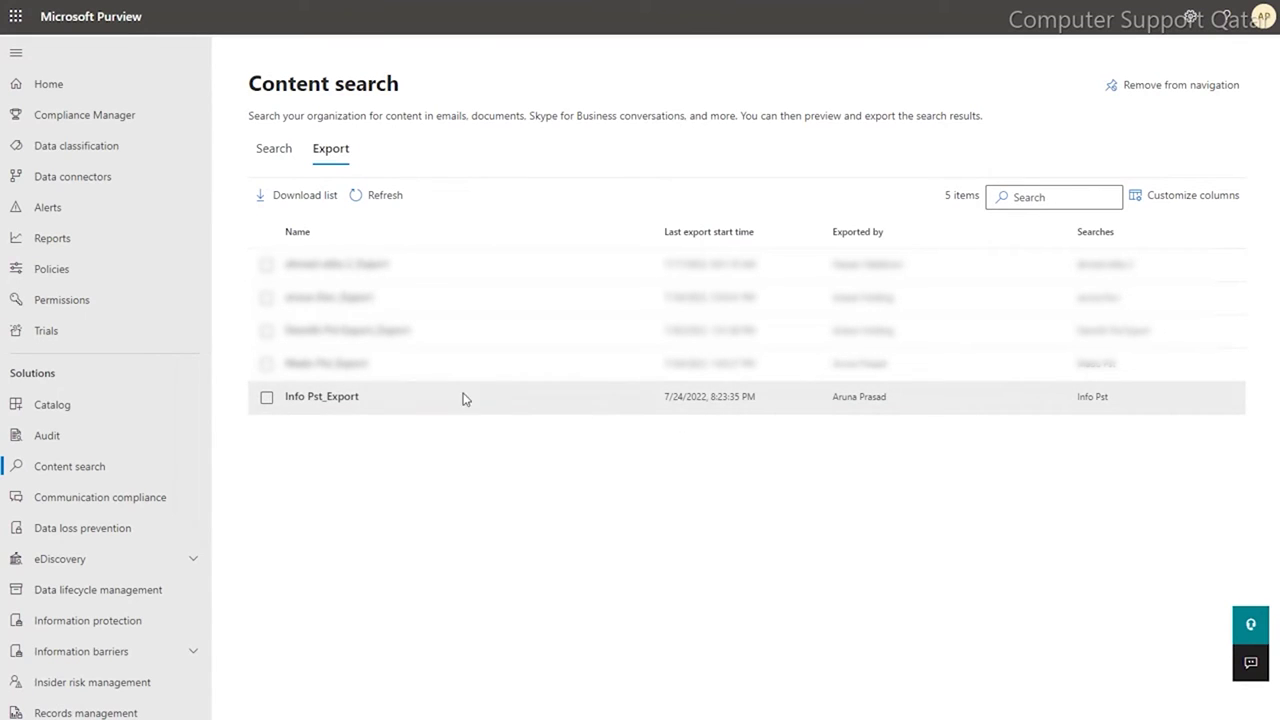
# - Open the Info Pst_Export details and refresh its Scheduling status
pyautogui.click(266, 398)
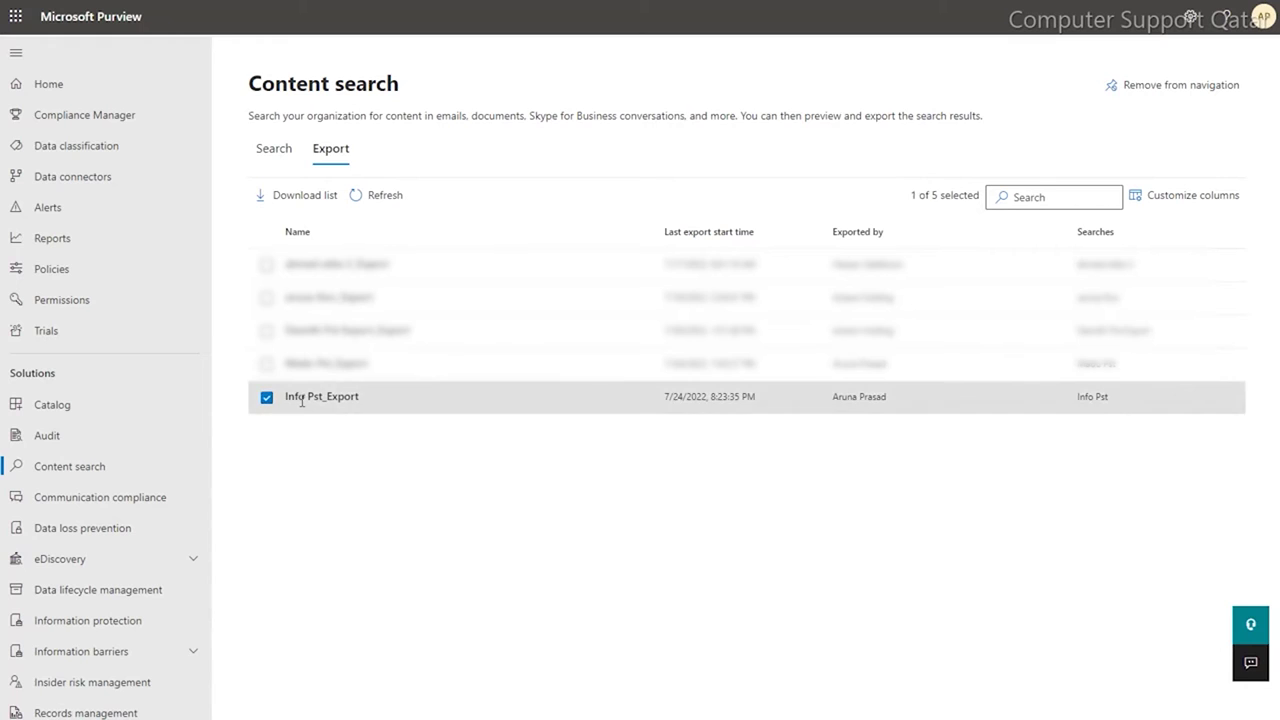
pyautogui.click(302, 404)
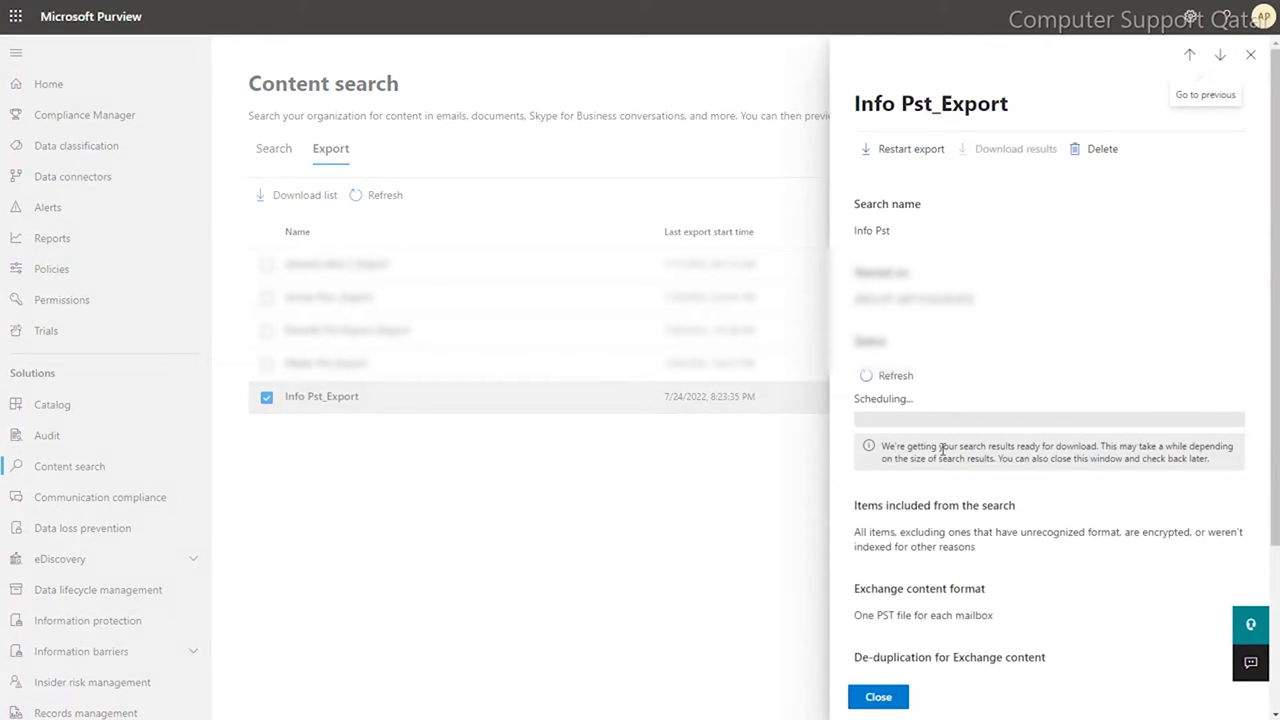
pyautogui.click(893, 375)
pyautogui.doubleClick(900, 397)
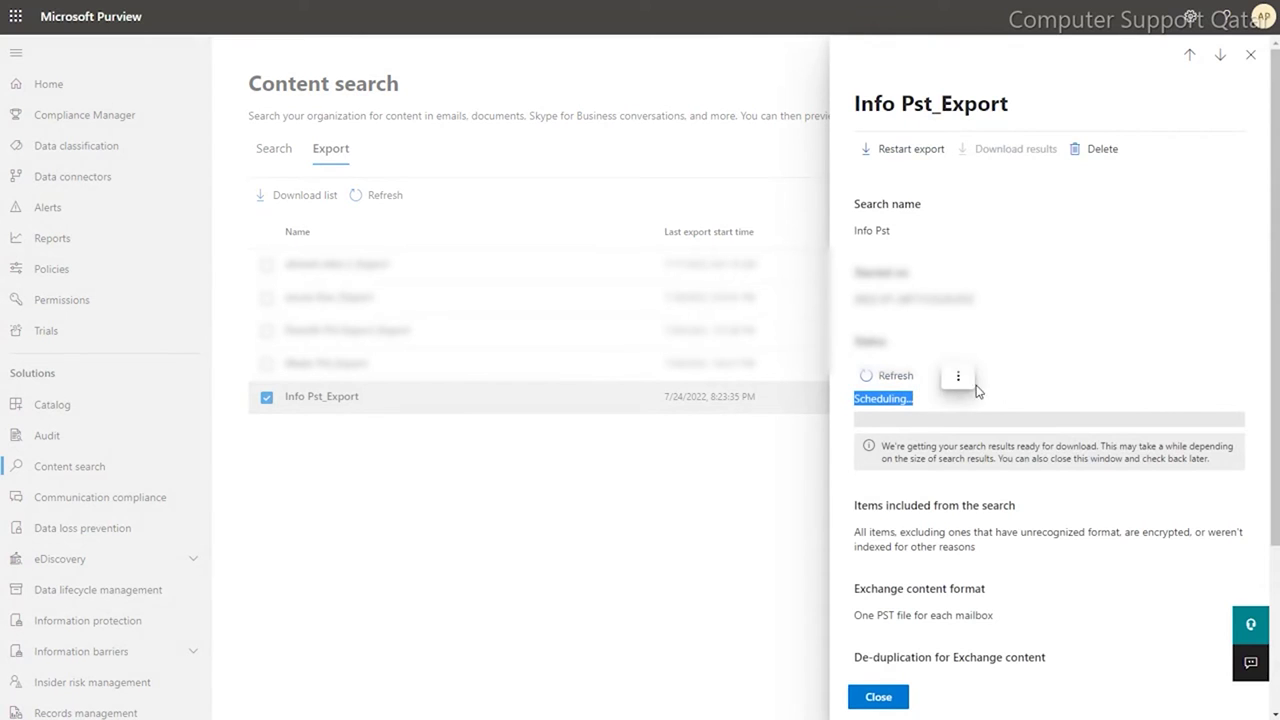
pyautogui.click(896, 377)
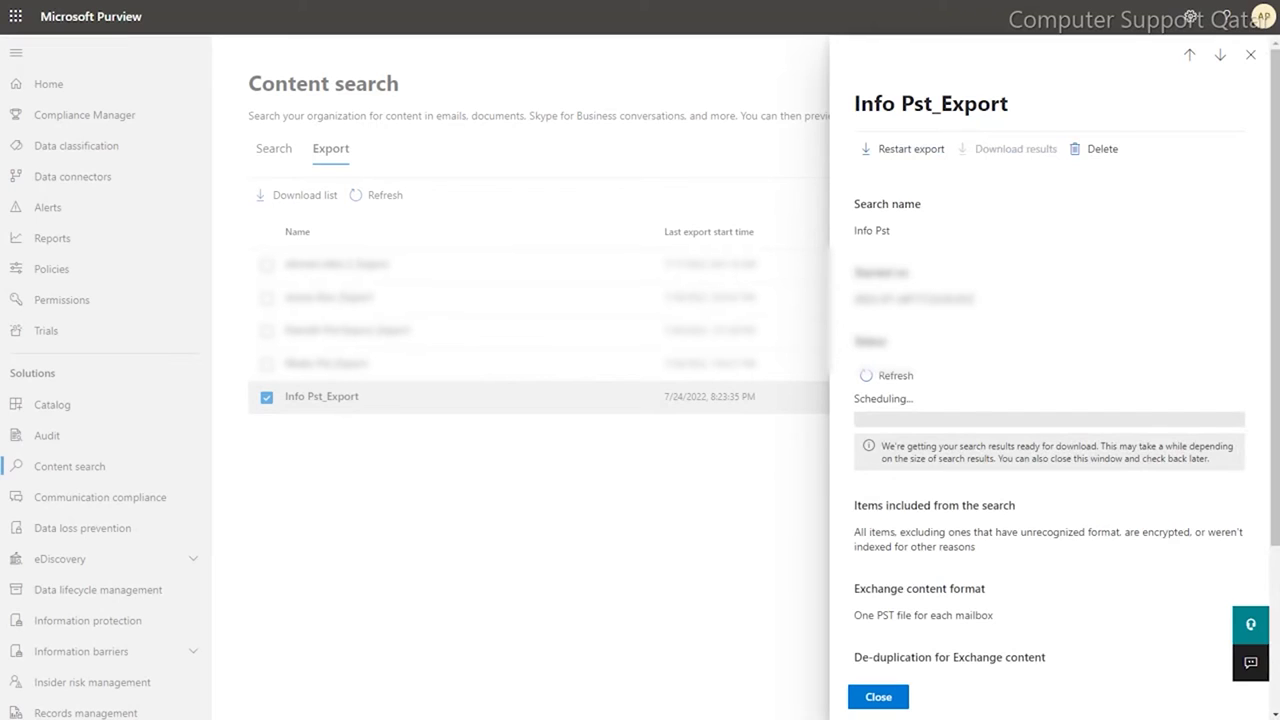
# - Keep Notepad open and refresh until the export shows as completed
pyautogui.moveTo(541, 715)
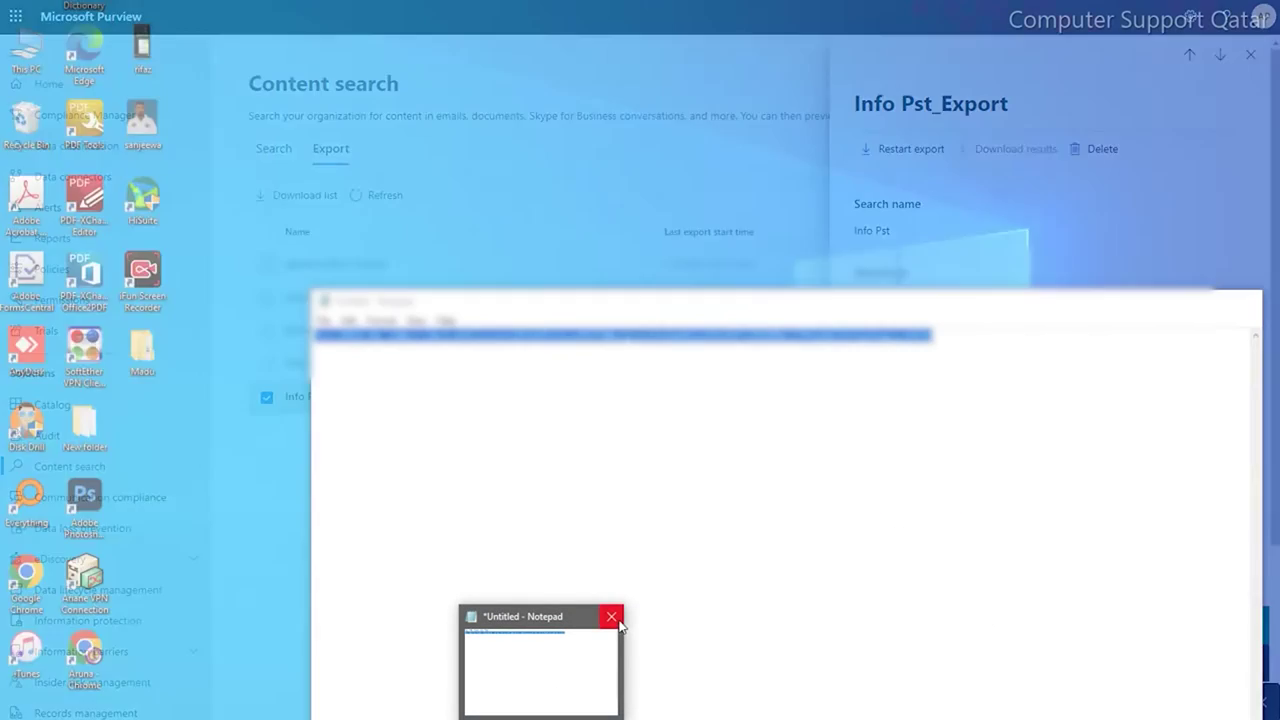
pyautogui.click(614, 618)
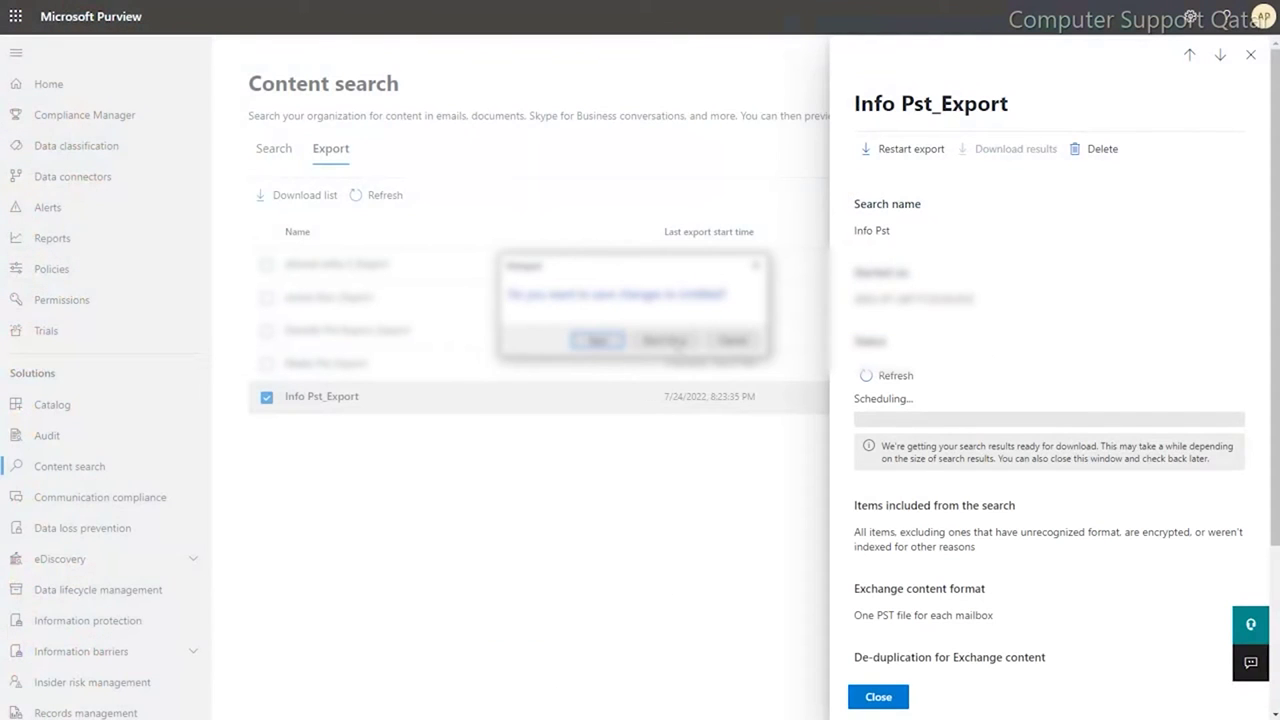
pyautogui.click(665, 340)
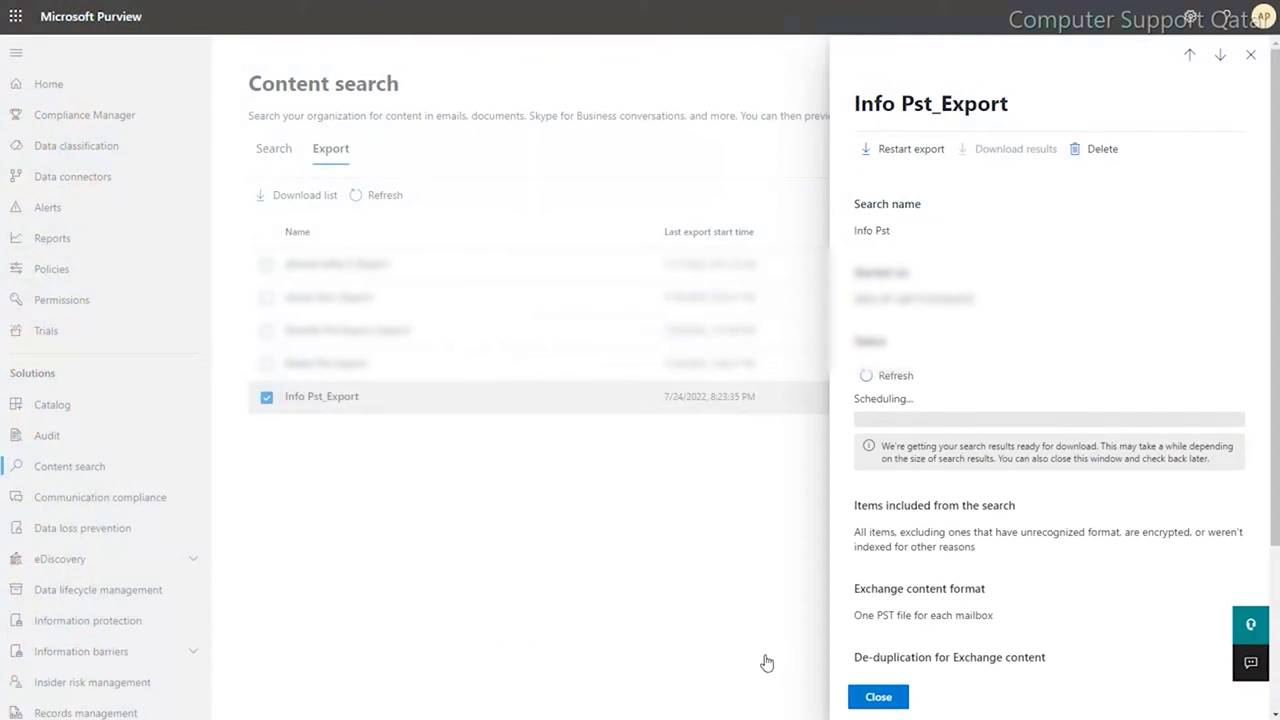
pyautogui.click(886, 378)
pyautogui.click(905, 375)
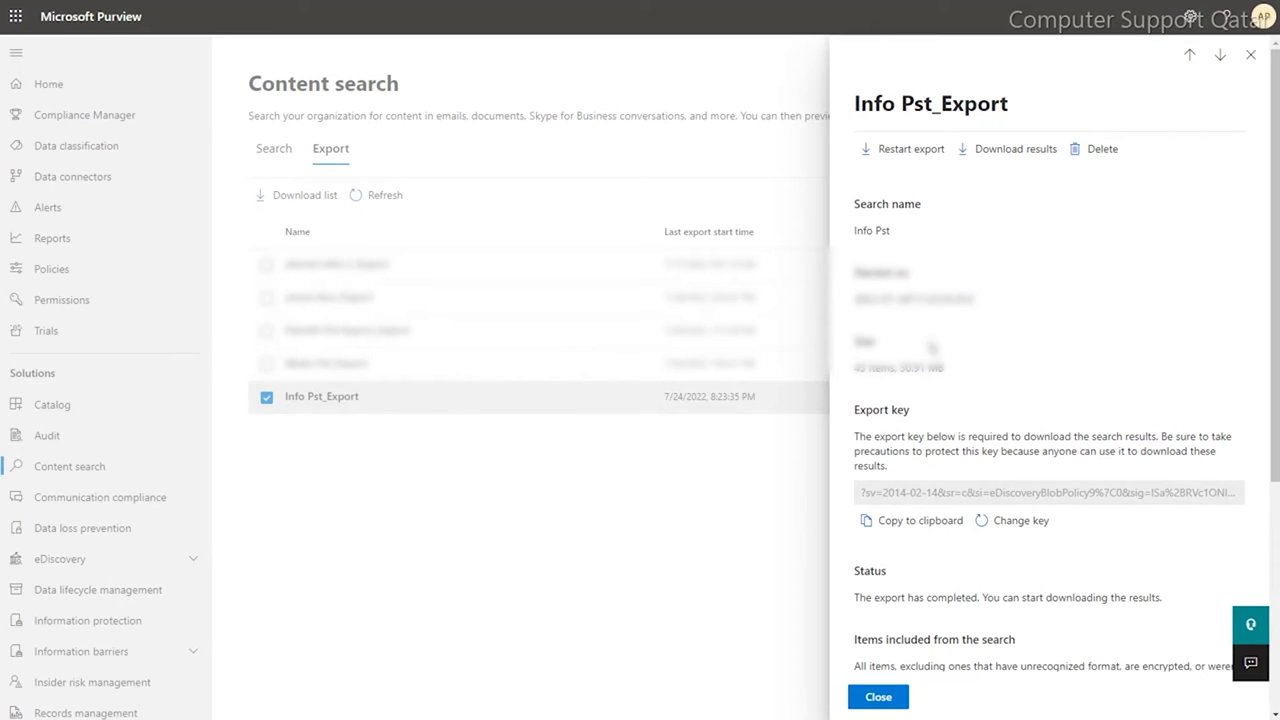
# - Copy the export key into Notepad and return to the export details
pyautogui.moveTo(855, 372); pyautogui.dragTo(957, 400)
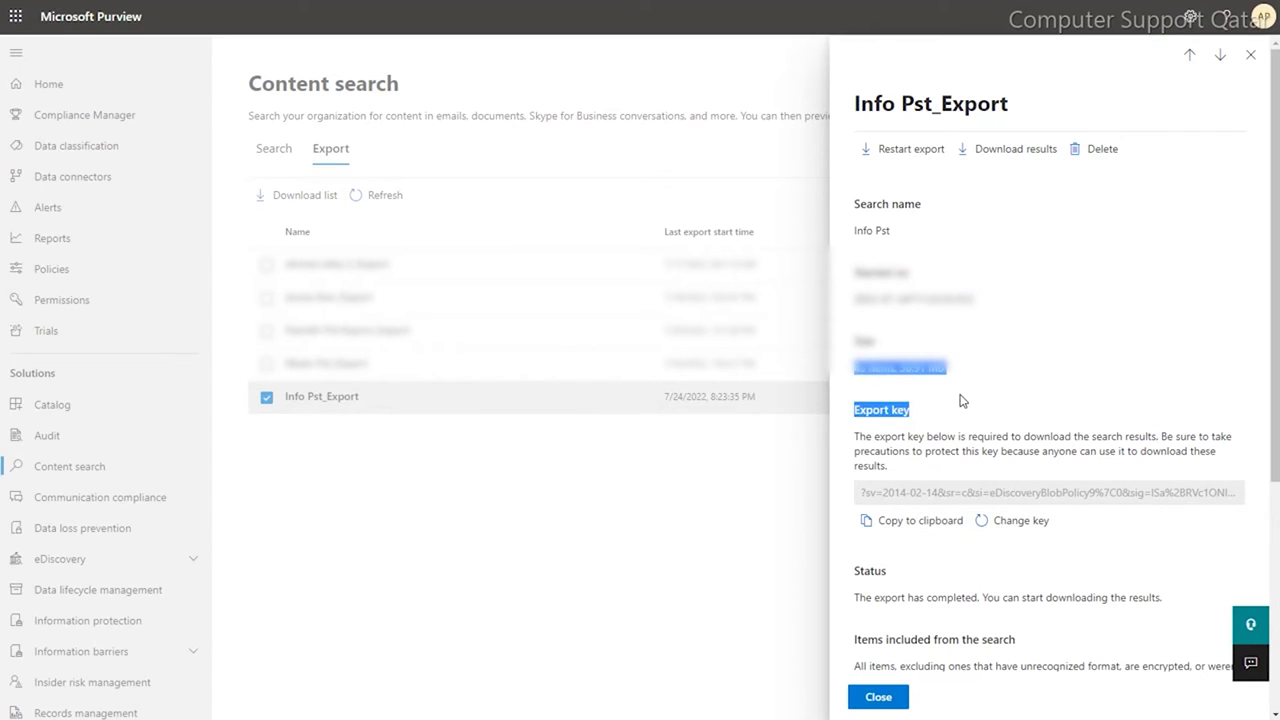
pyautogui.click(962, 415)
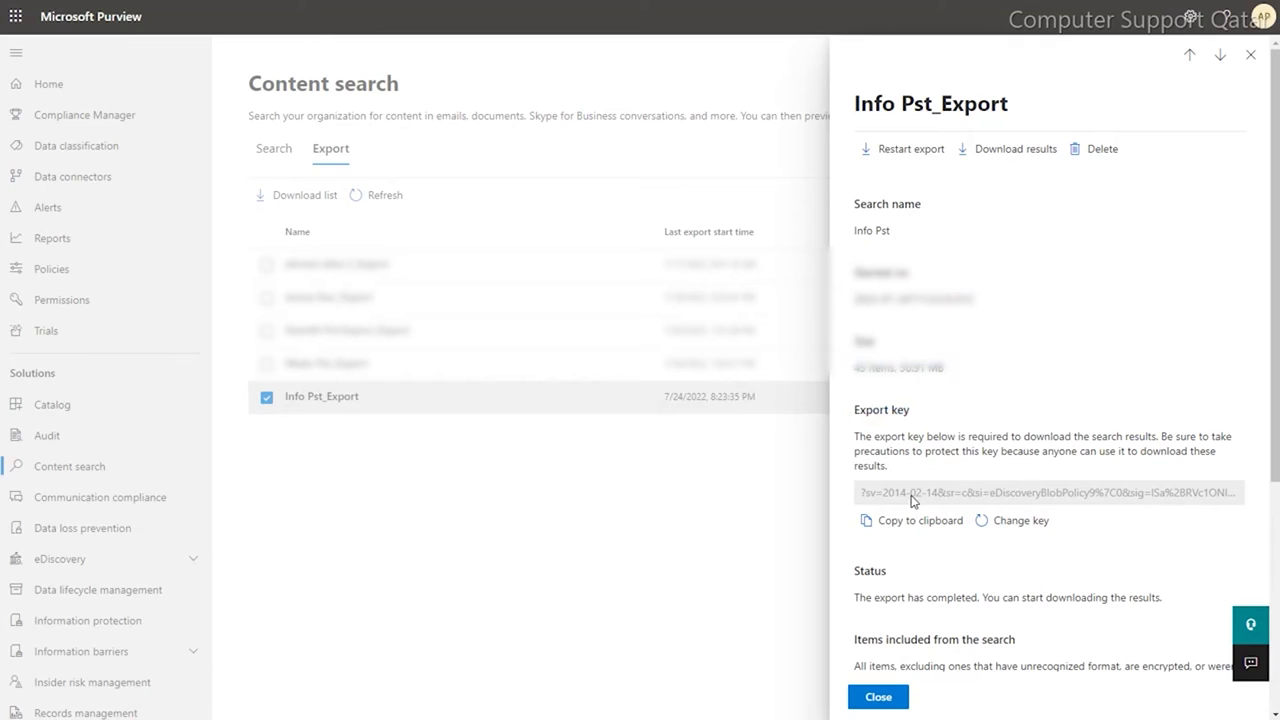
pyautogui.click(895, 524)
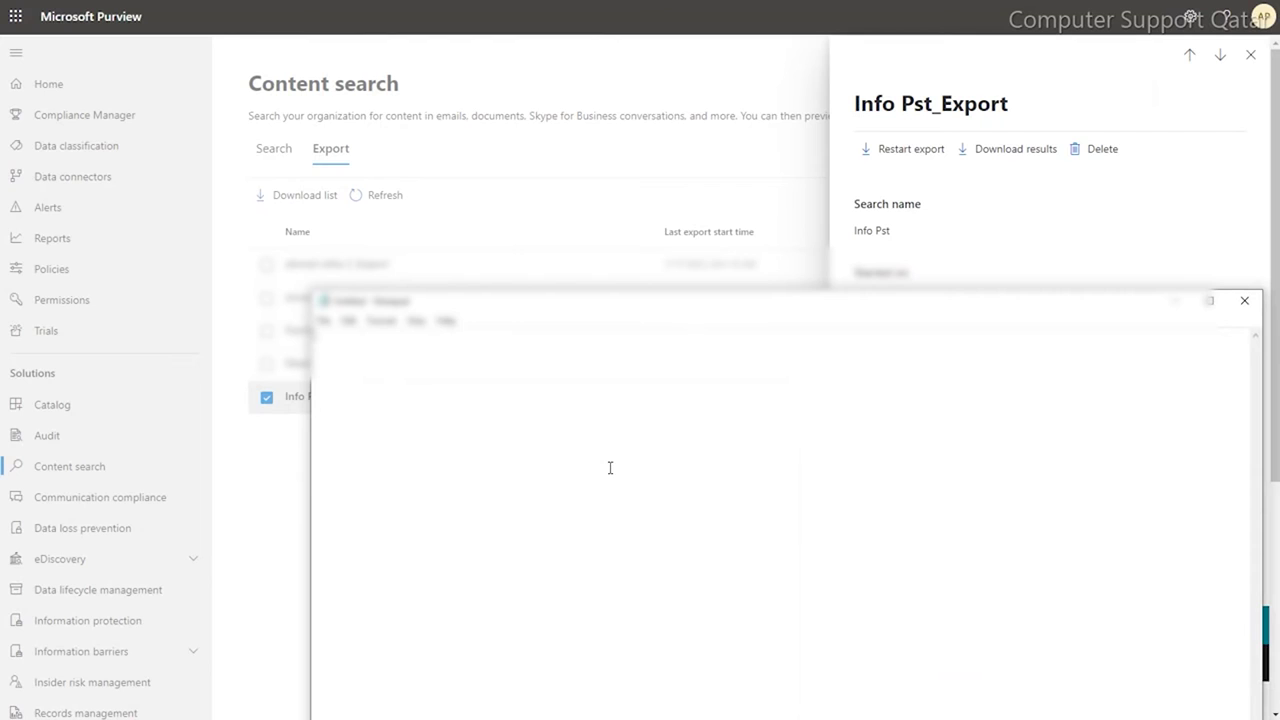
pyautogui.hotkey('ctrl', 'v')
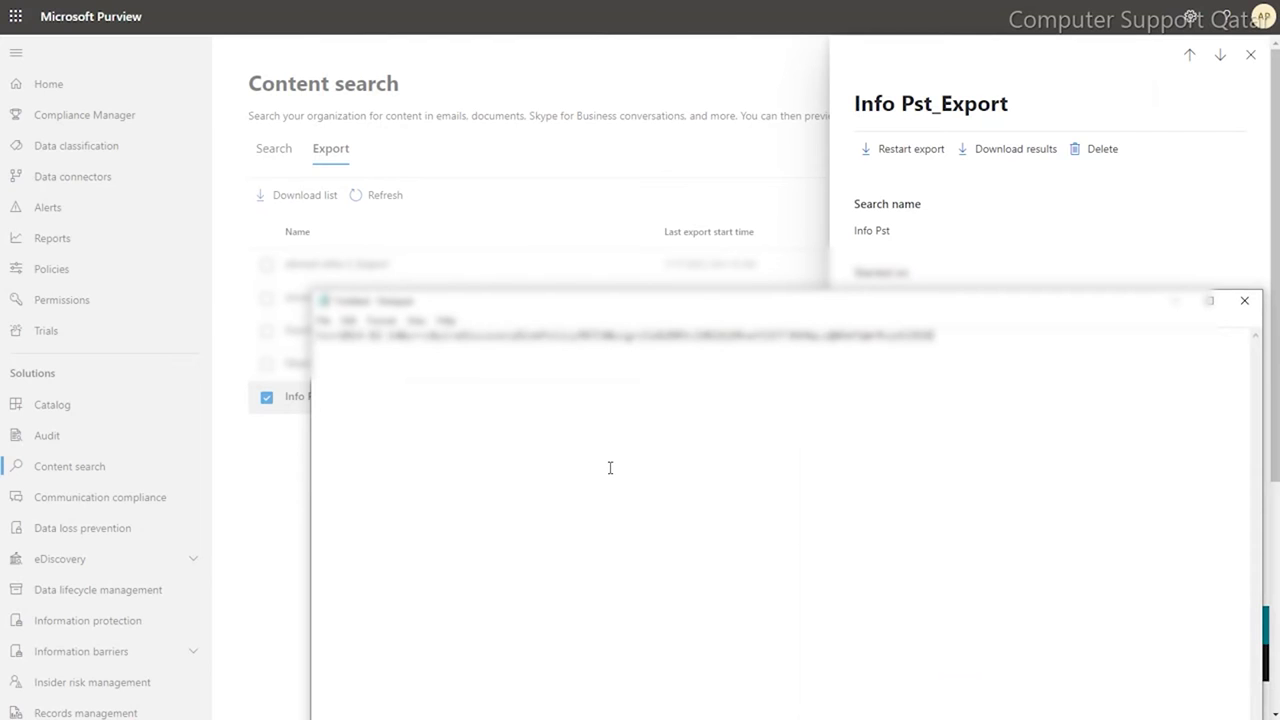
pyautogui.click(1172, 302)
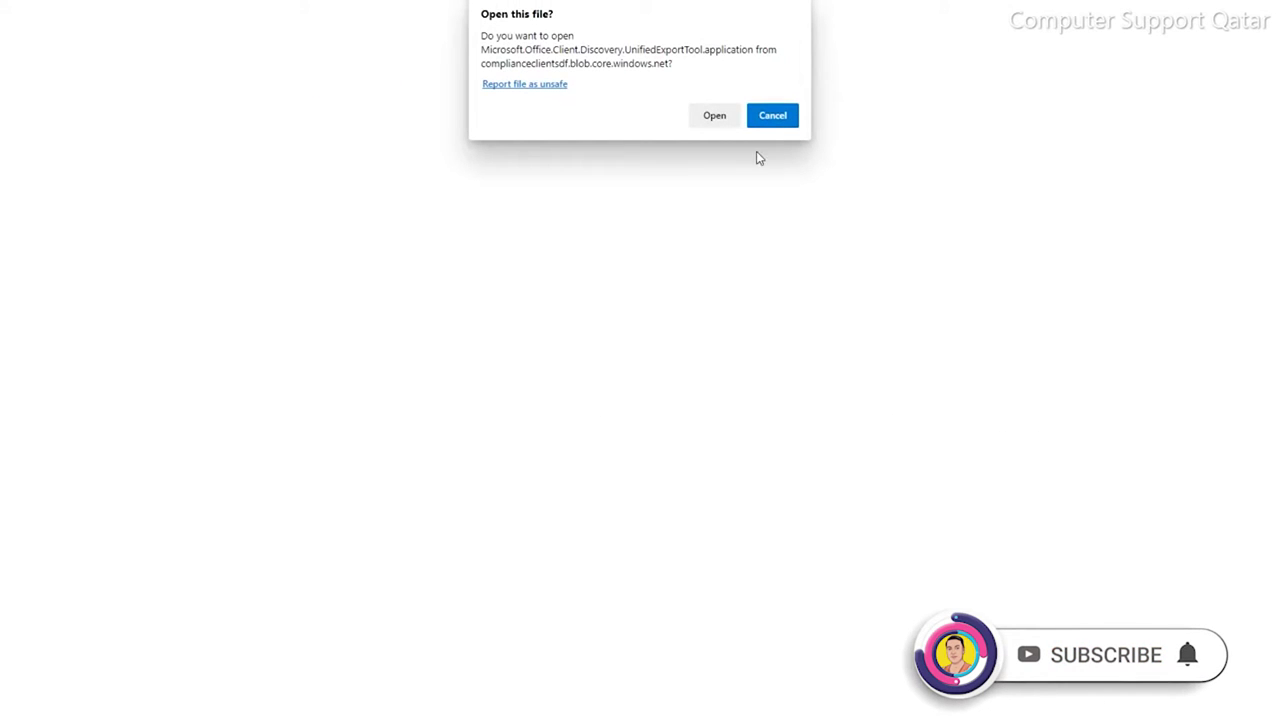
# - Launch the eDiscovery Export Tool and copy the export key from Notepad
pyautogui.click(713, 118)
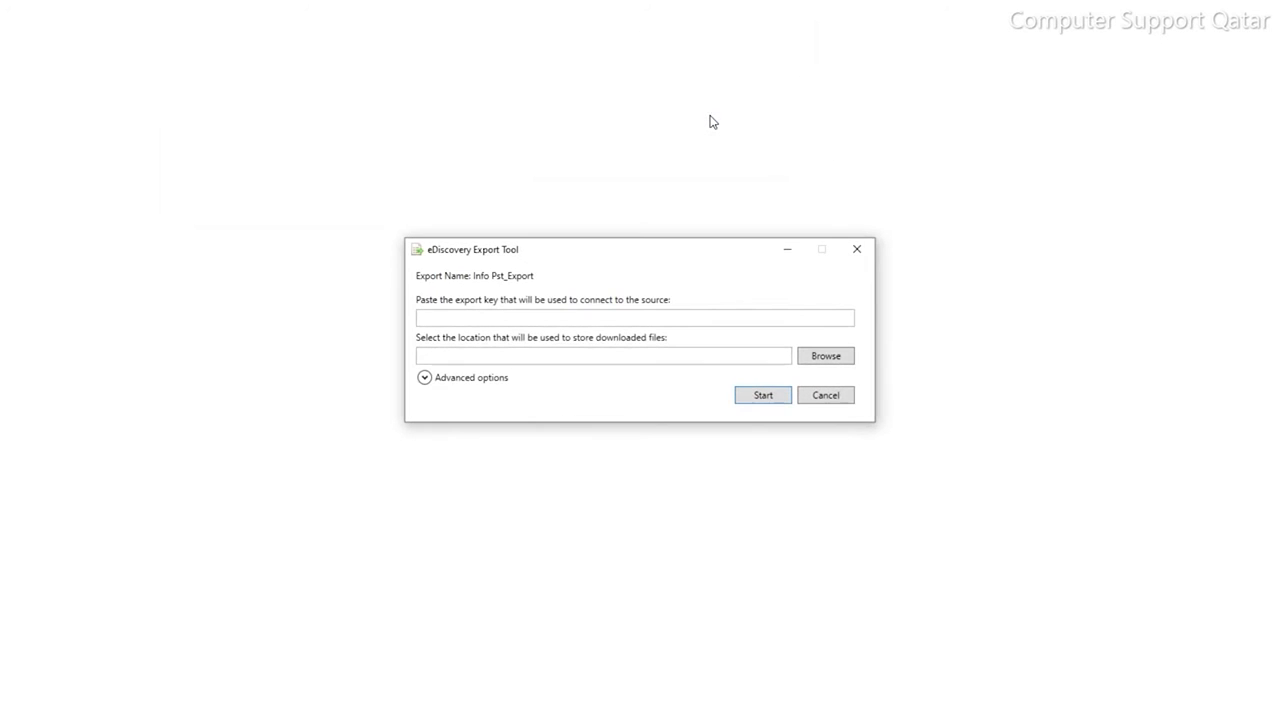
pyautogui.click(518, 314)
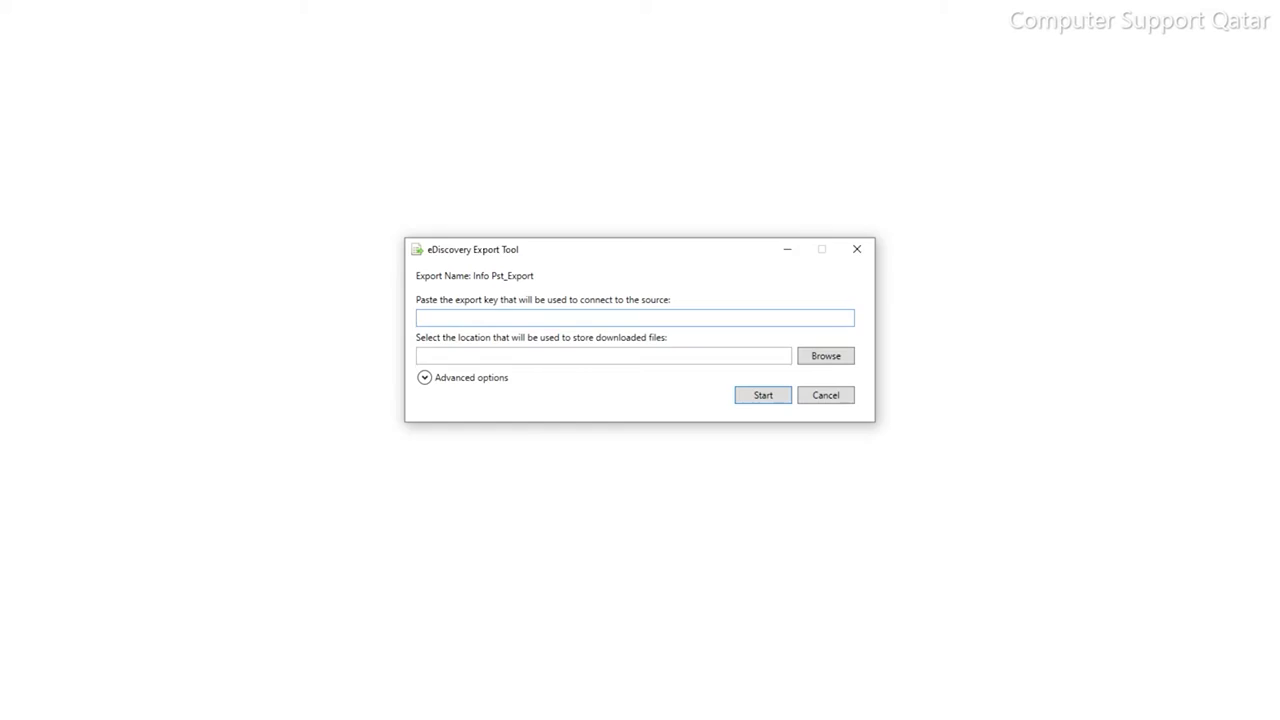
pyautogui.hotkey('alt', 'Tab')
pyautogui.moveTo(1054, 350); pyautogui.dragTo(200, 349)
pyautogui.rightClick(431, 331)
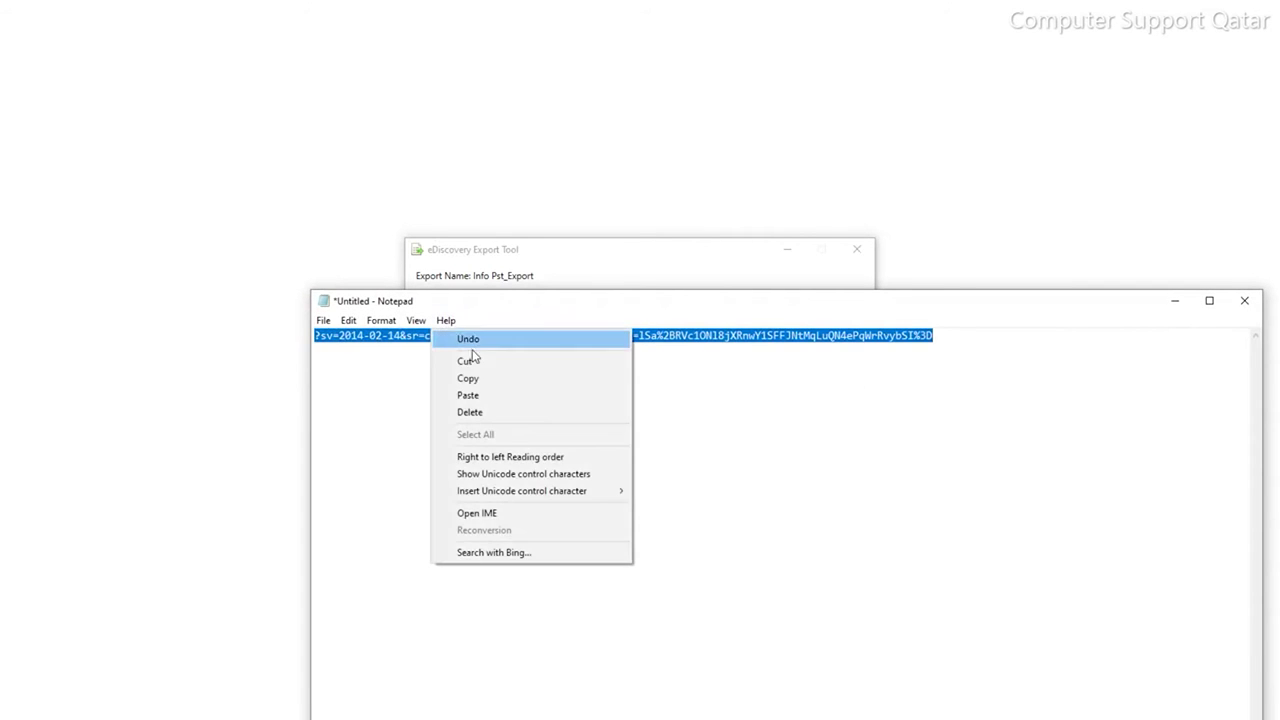
pyautogui.click(493, 381)
# - Paste the export key into the tool's key field and browse for a download location
pyautogui.click(460, 251)
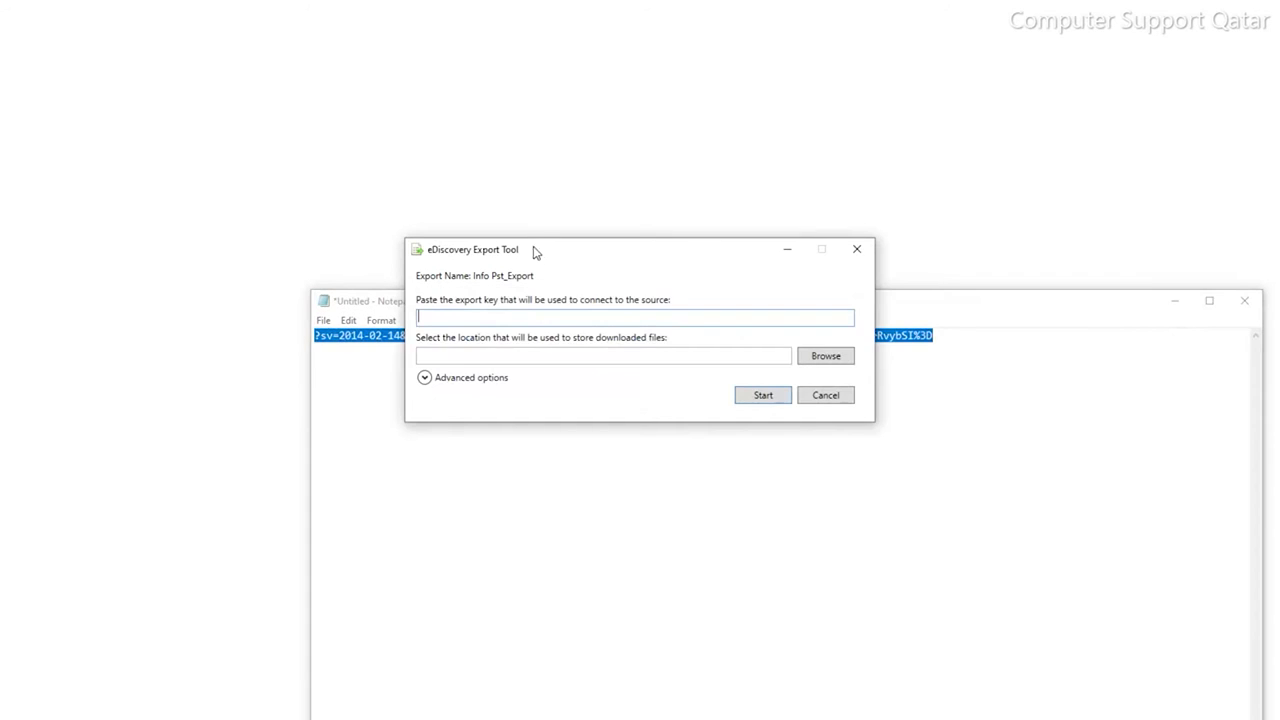
pyautogui.rightClick(482, 320)
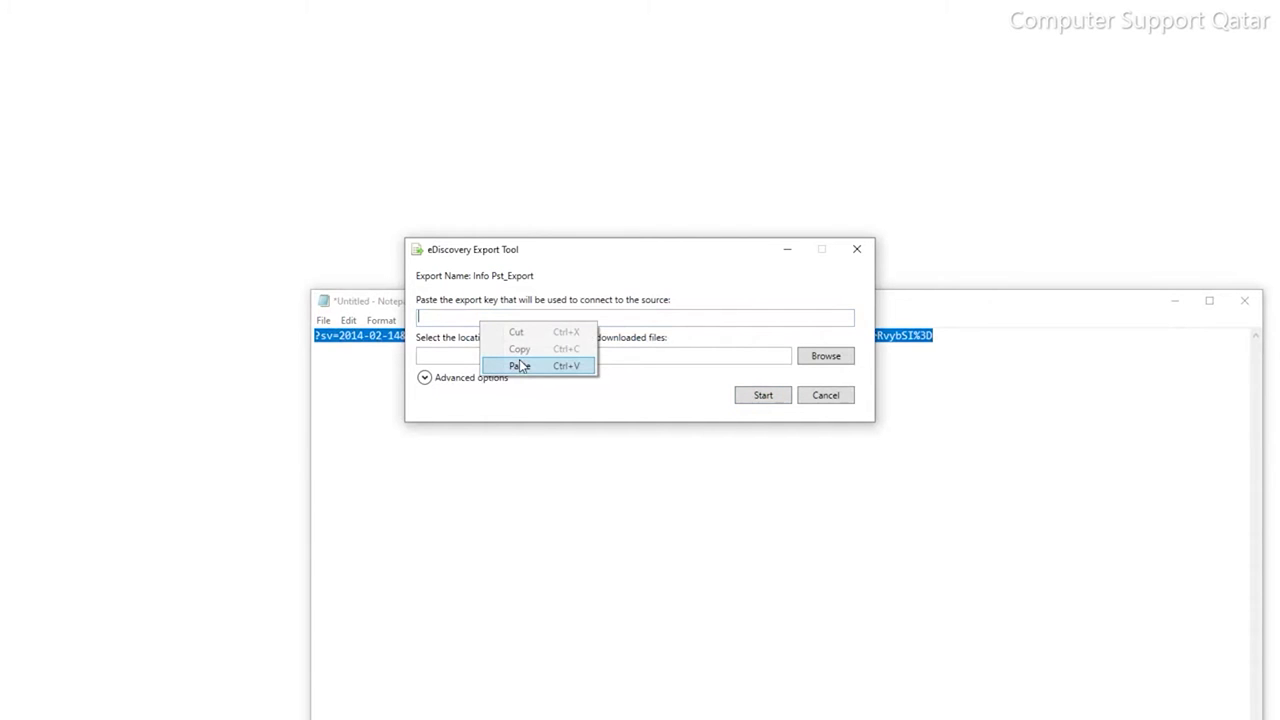
pyautogui.click(519, 362)
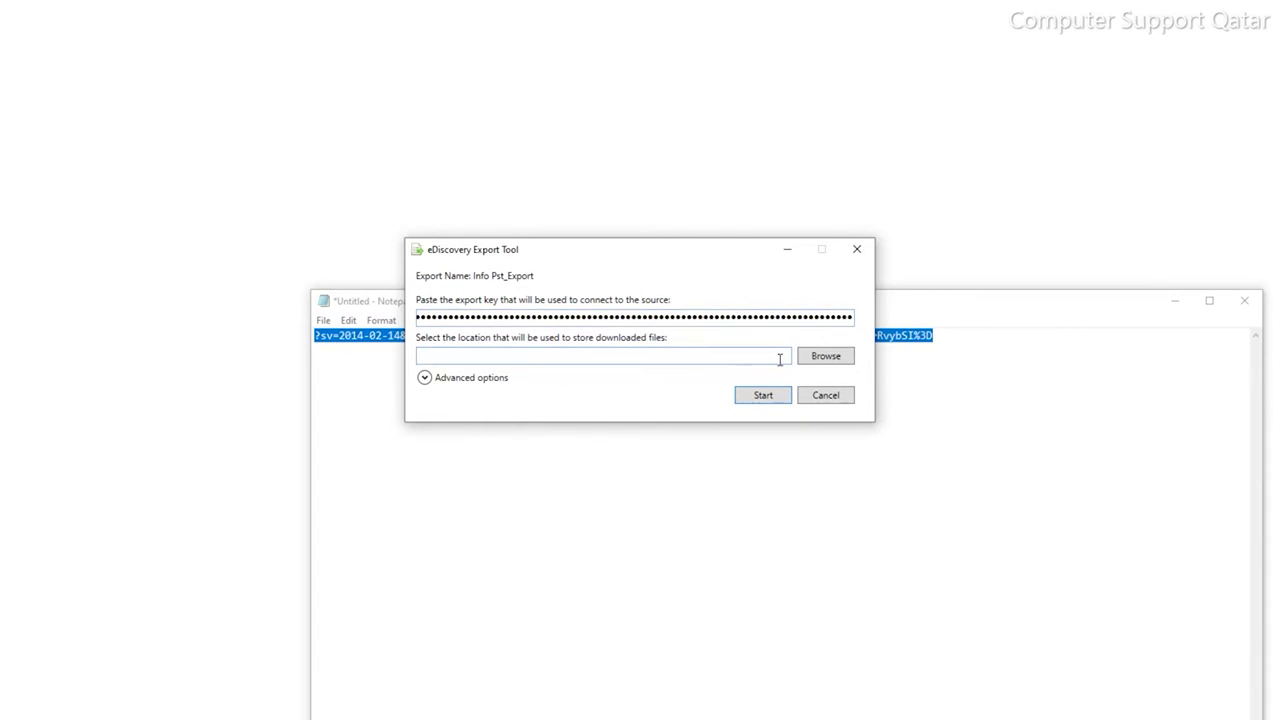
pyautogui.click(811, 357)
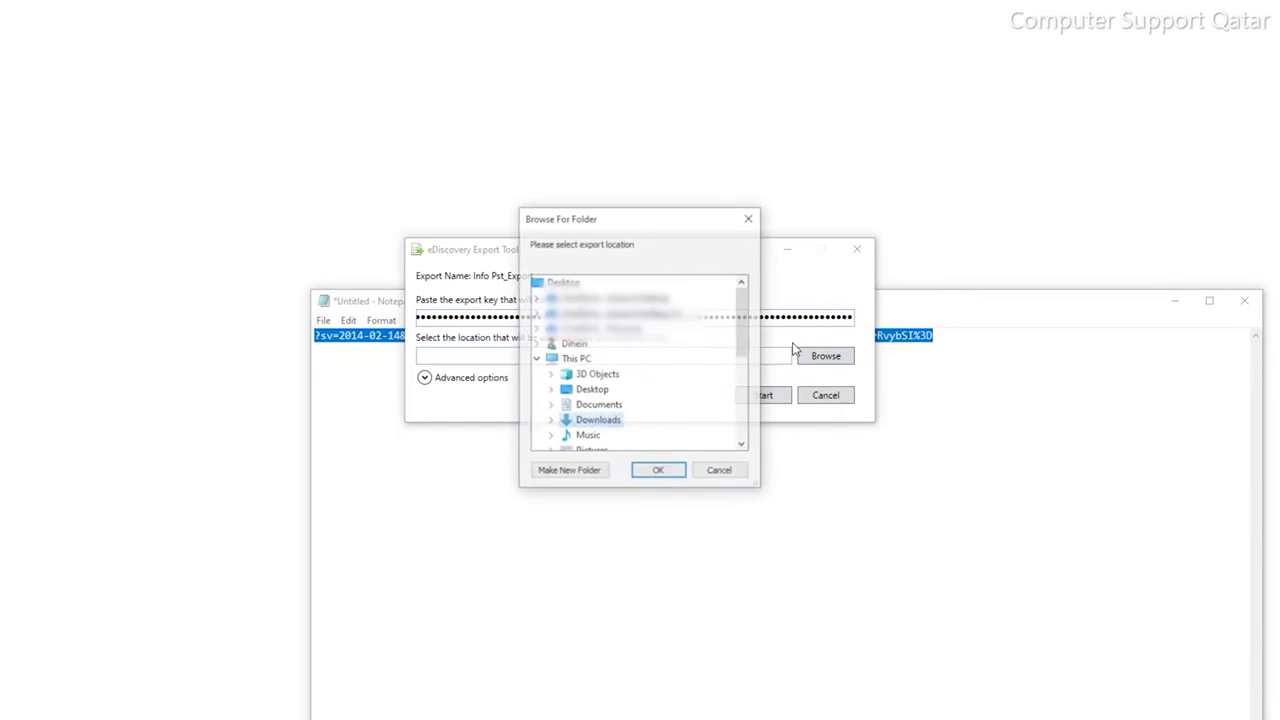
# - Create a new Desktop folder named 'Info' and set it as the download location
pyautogui.click(552, 392)
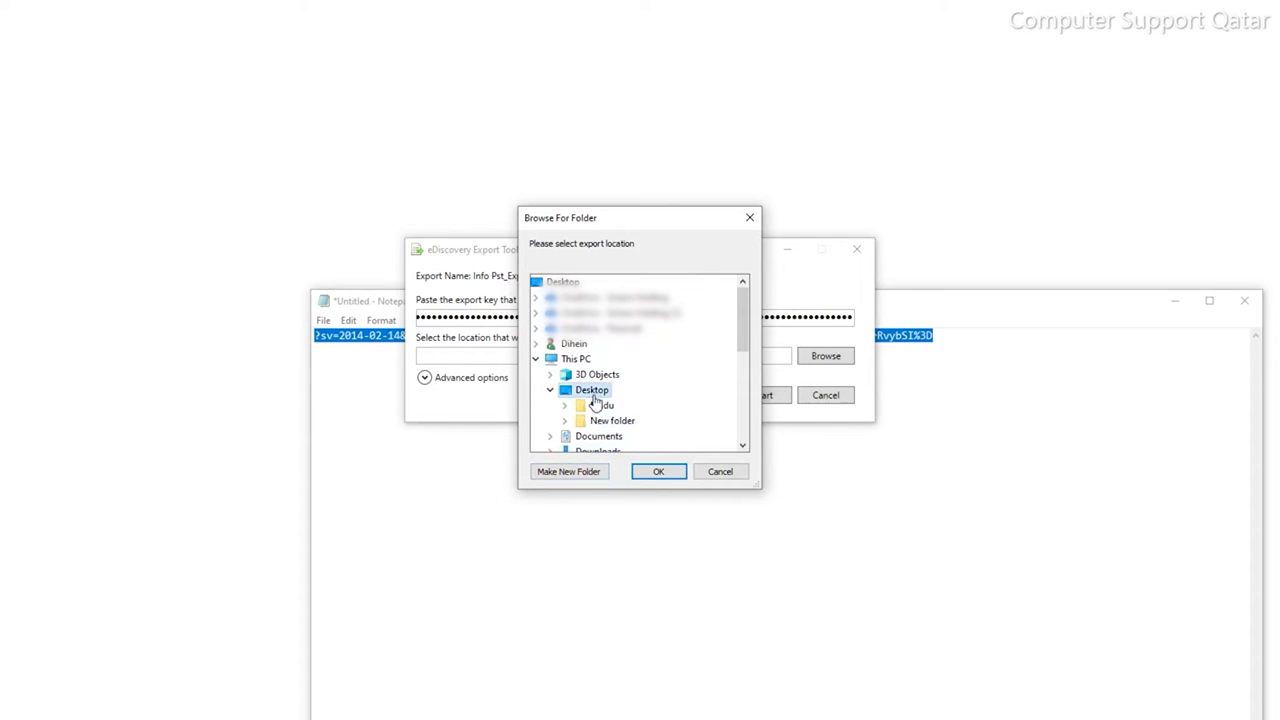
pyautogui.click(573, 477)
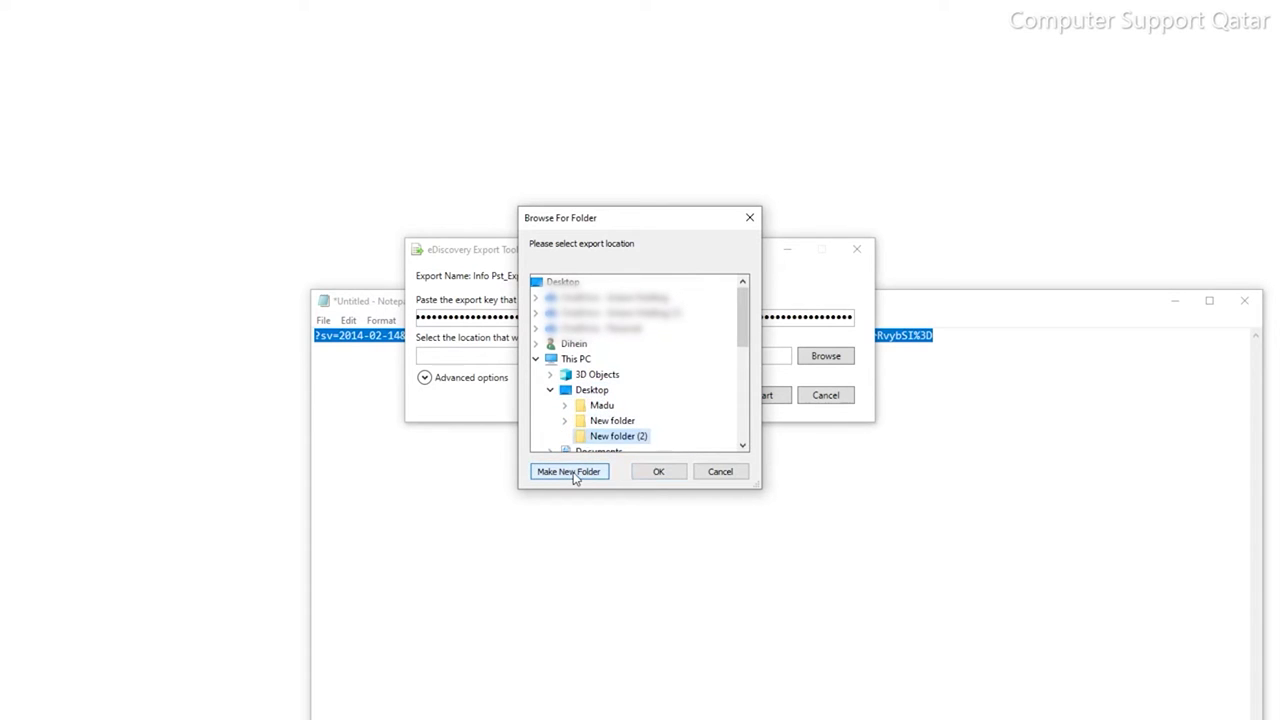
pyautogui.rightClick(622, 436)
pyautogui.click(686, 379)
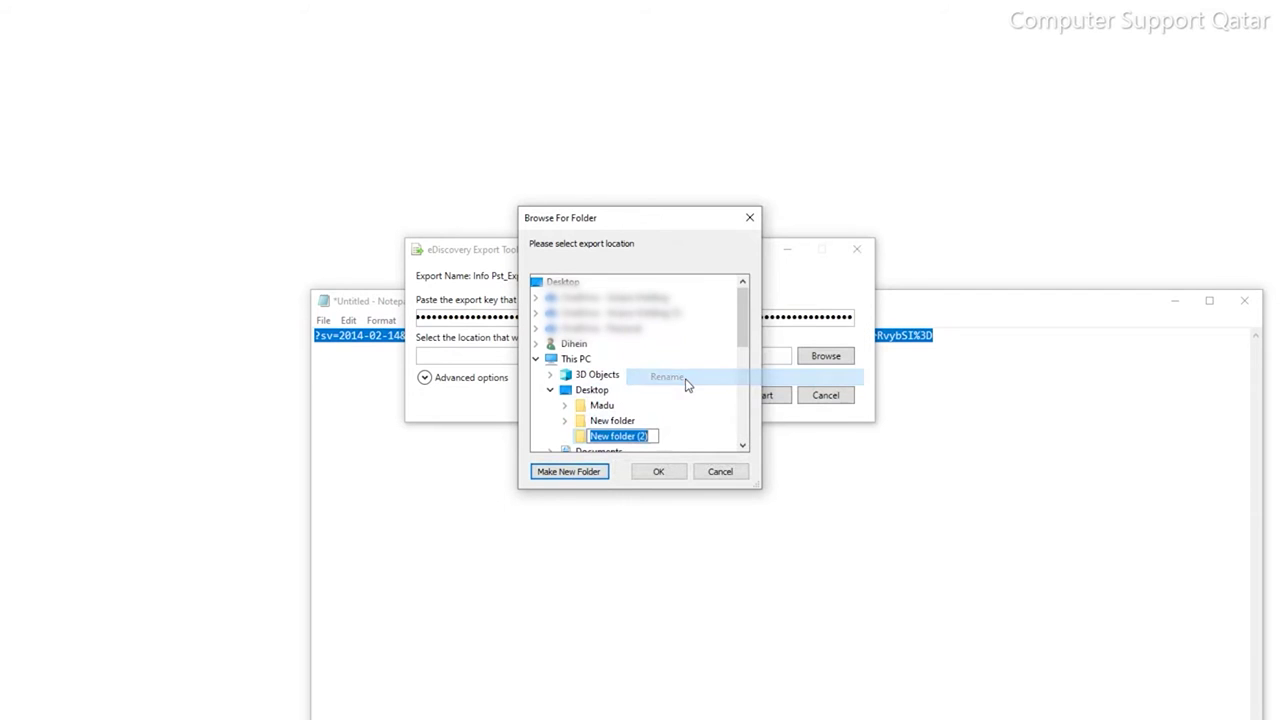
pyautogui.write('Info')
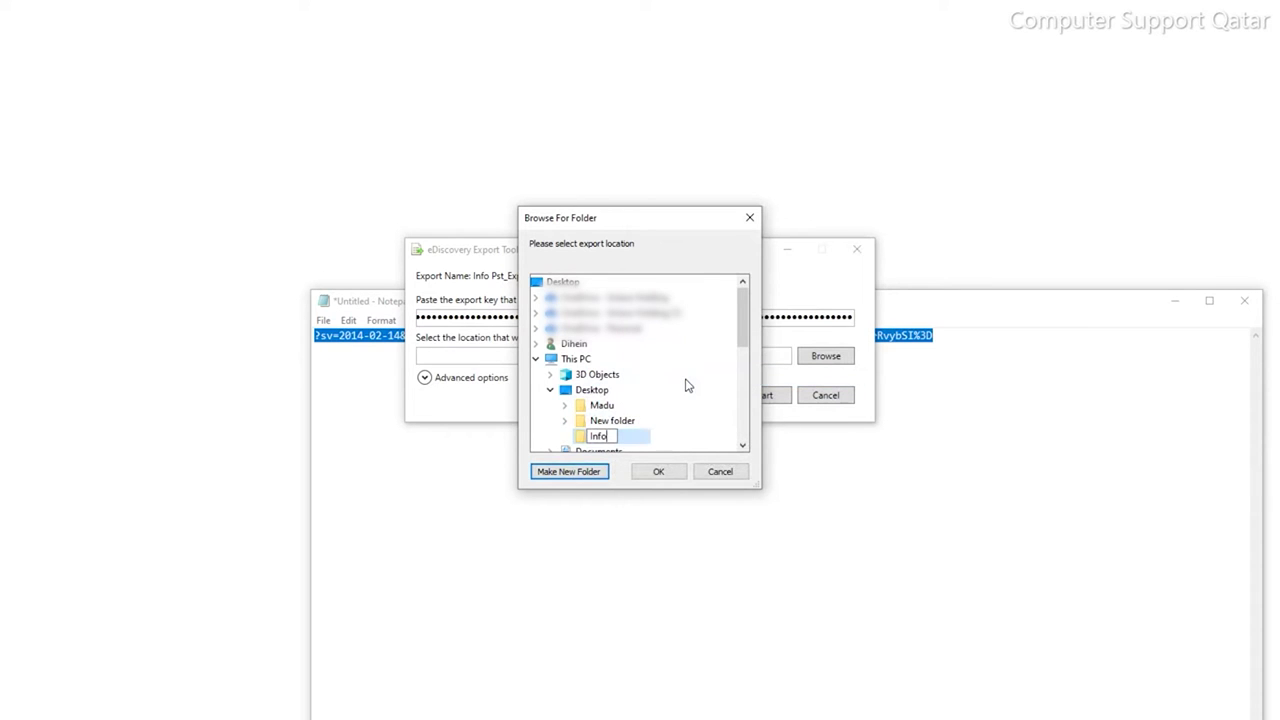
pyautogui.press('Return')
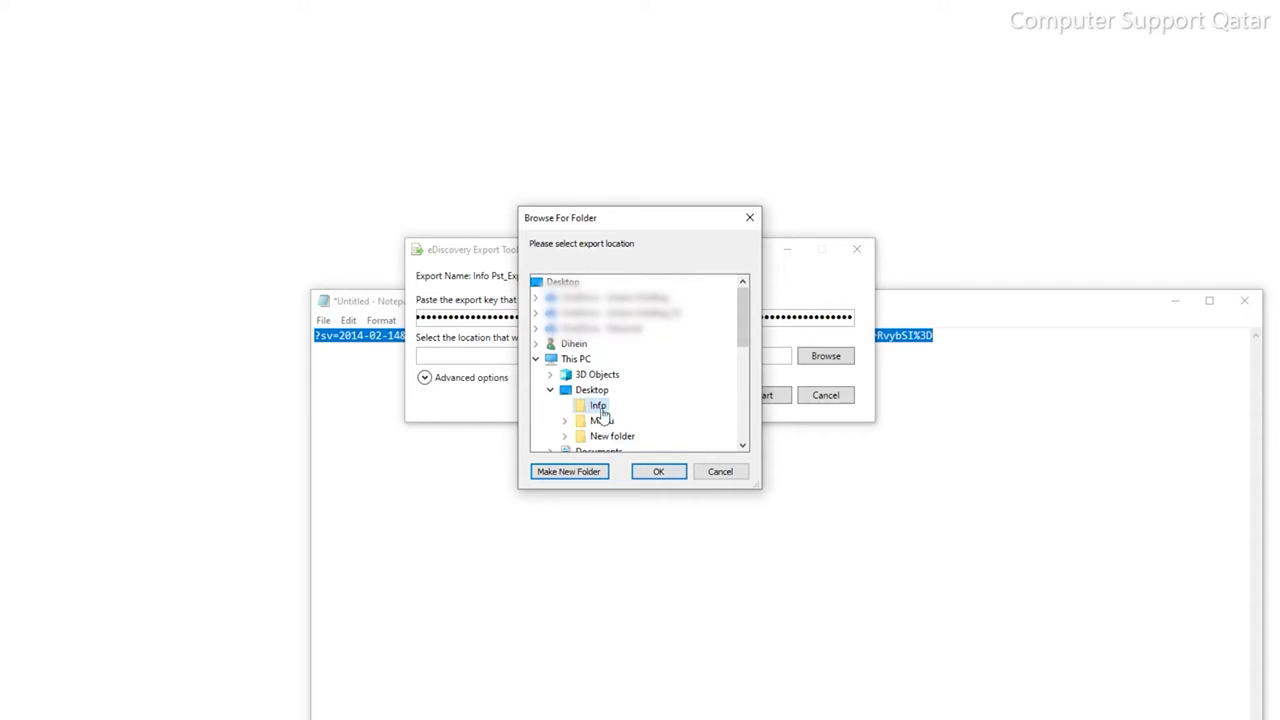
pyautogui.click(666, 475)
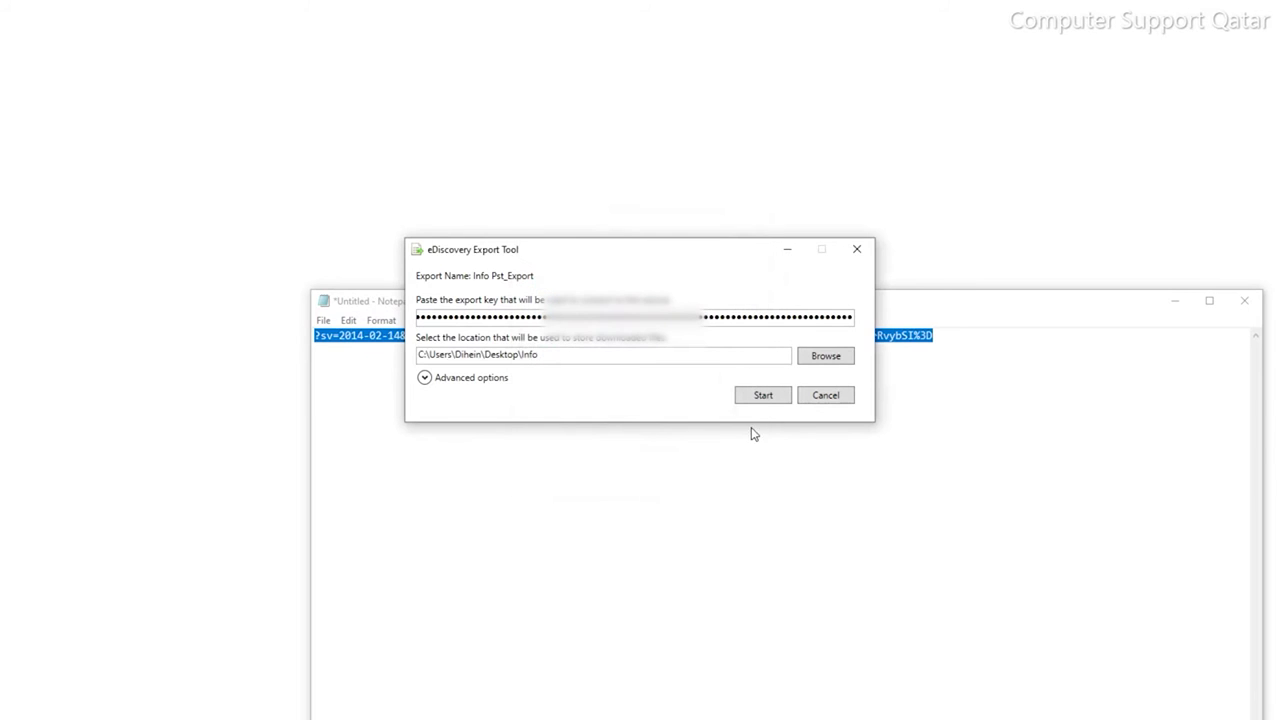
# - Start downloading the Info Pst_Export, minimizing Notepad and dismissing the Outlook alert while it runs
pyautogui.click(763, 396)
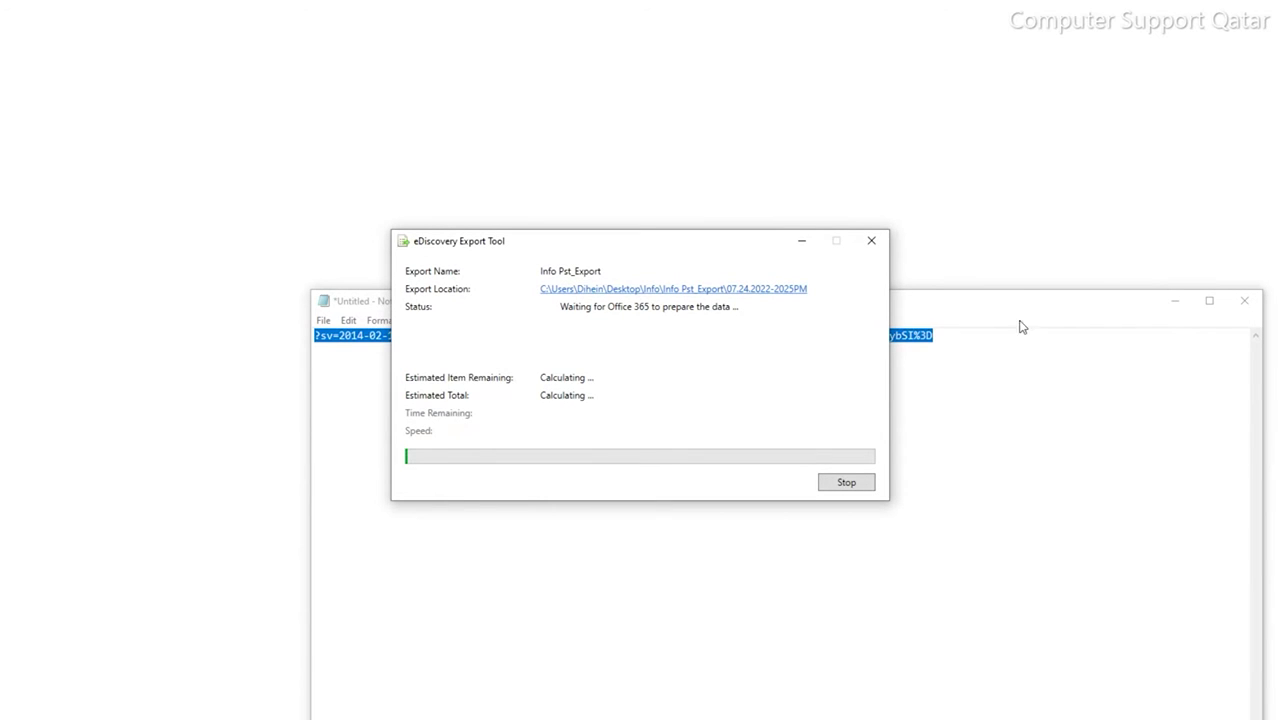
pyautogui.click(1175, 300)
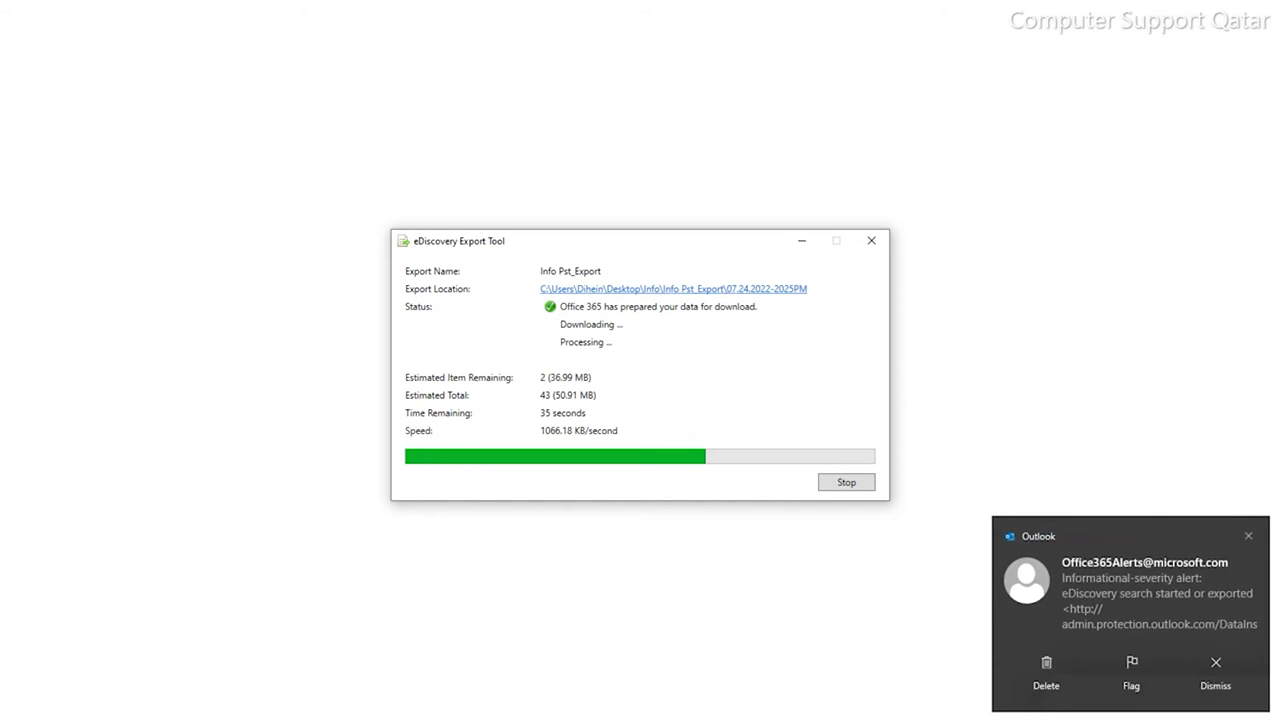
pyautogui.click(1247, 535)
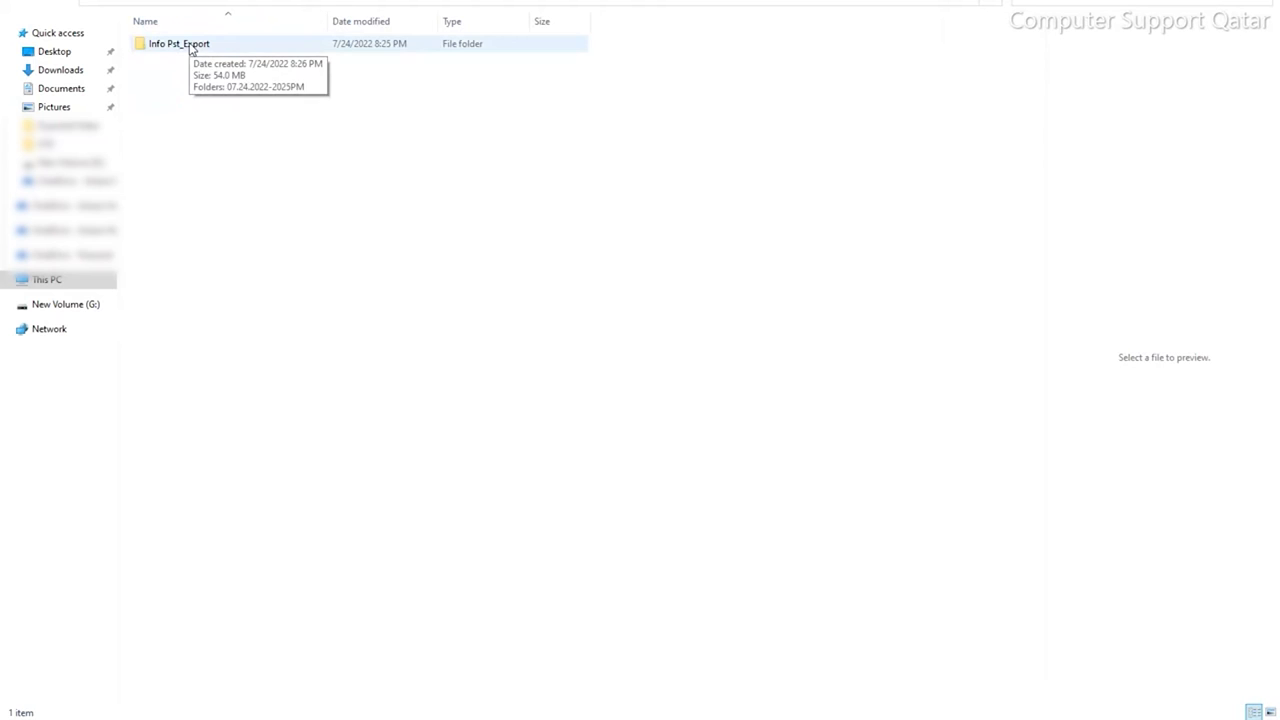
# - Open Info Pst_Export > 07.24.2022-2025PM > Exchange and check the PST file's properties (53.7 MB)
pyautogui.doubleClick(190, 47)
pyautogui.doubleClick(233, 46)
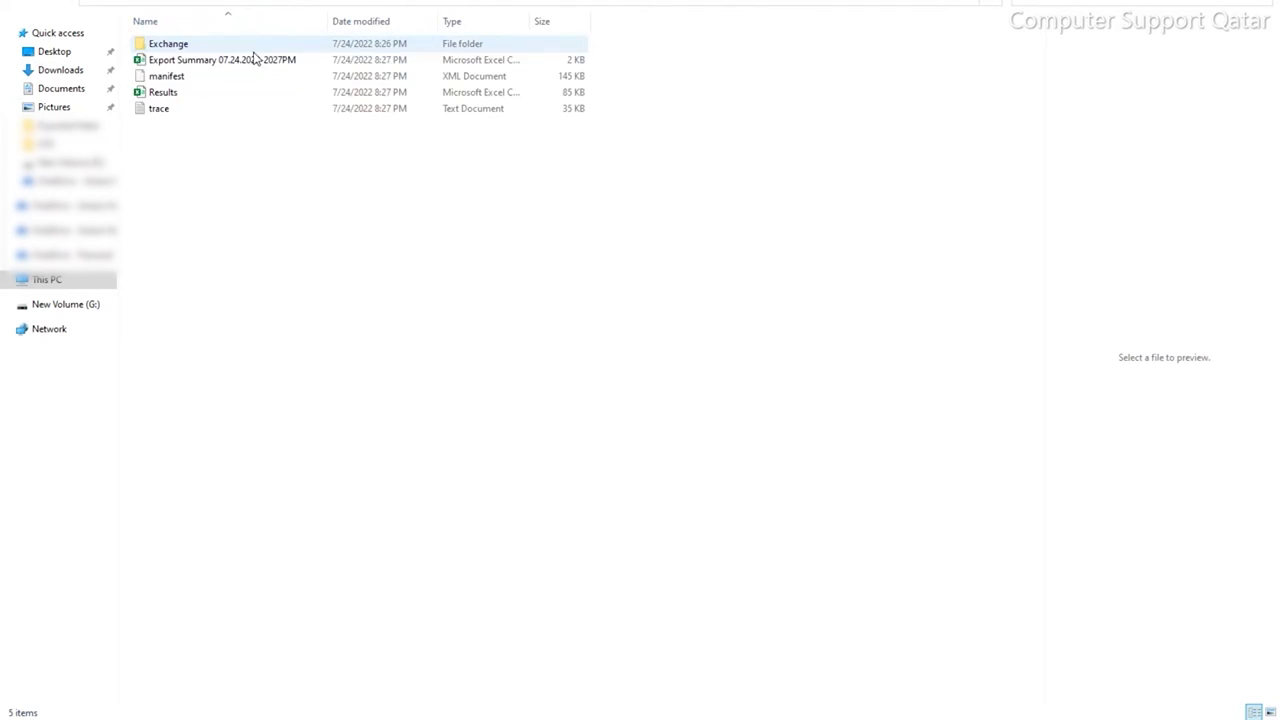
pyautogui.doubleClick(228, 45)
pyautogui.click(238, 48)
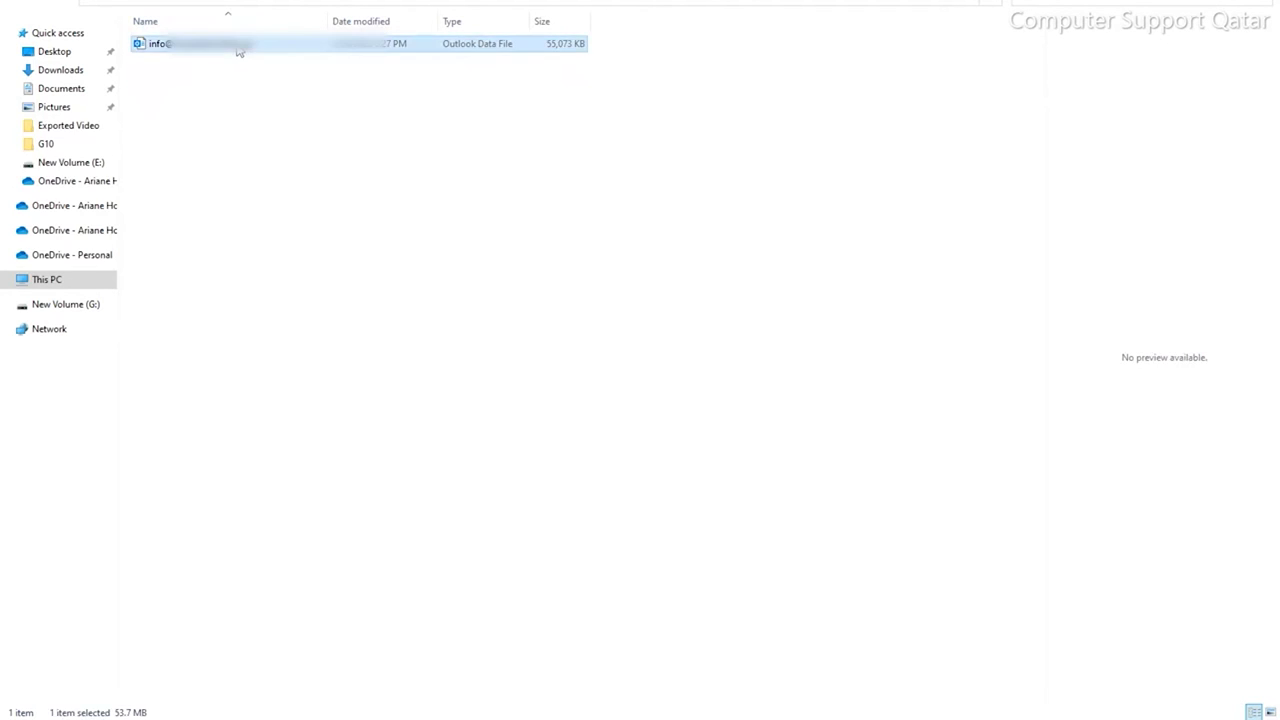
pyautogui.rightClick(239, 51)
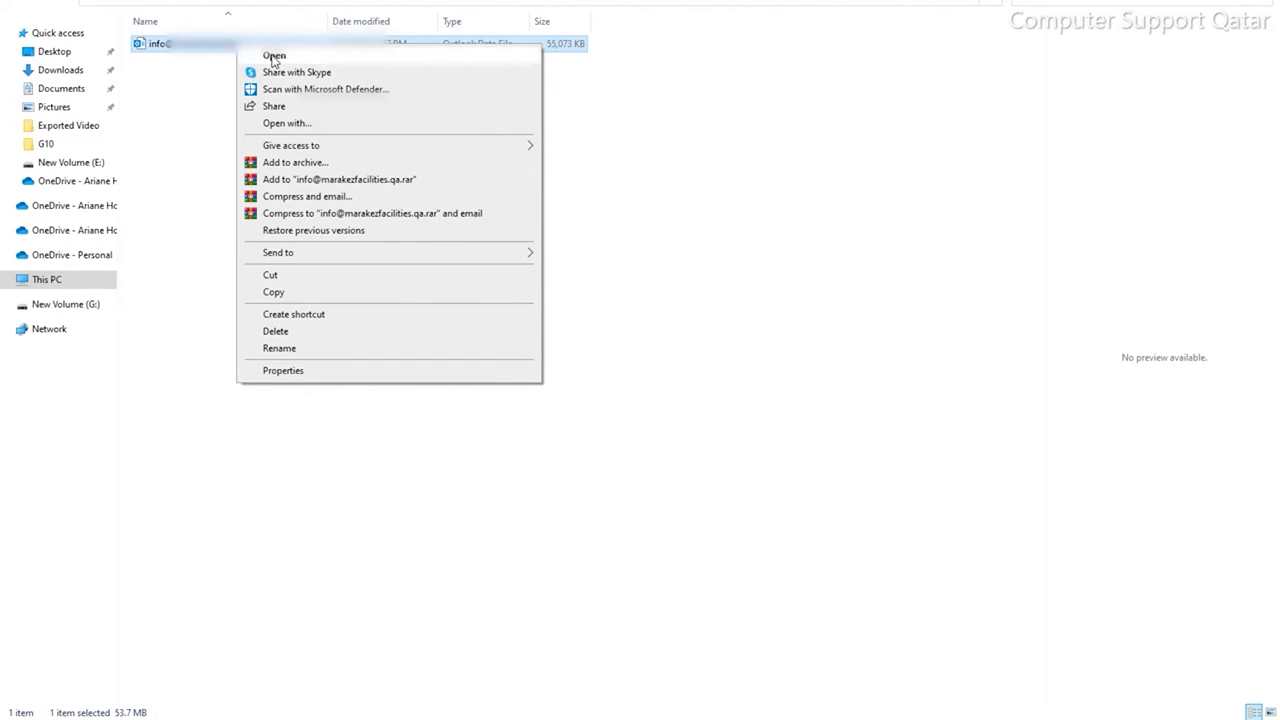
pyautogui.click(329, 372)
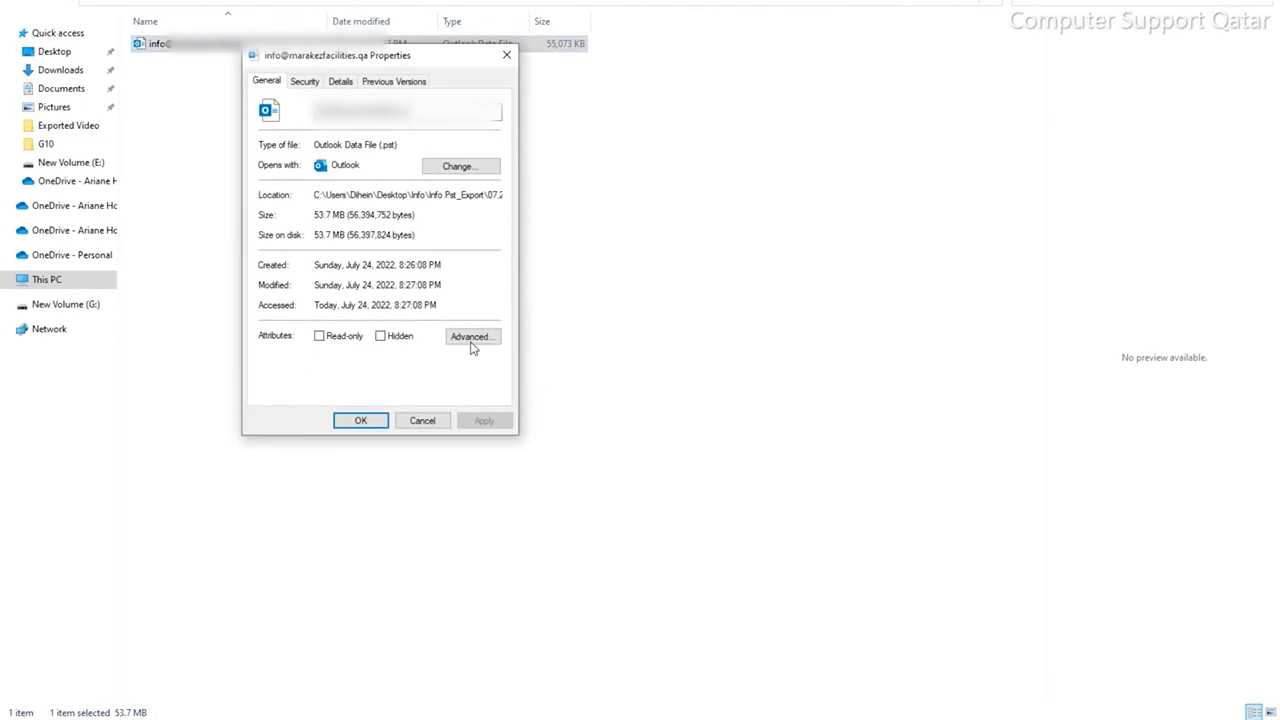
pyautogui.click(428, 421)
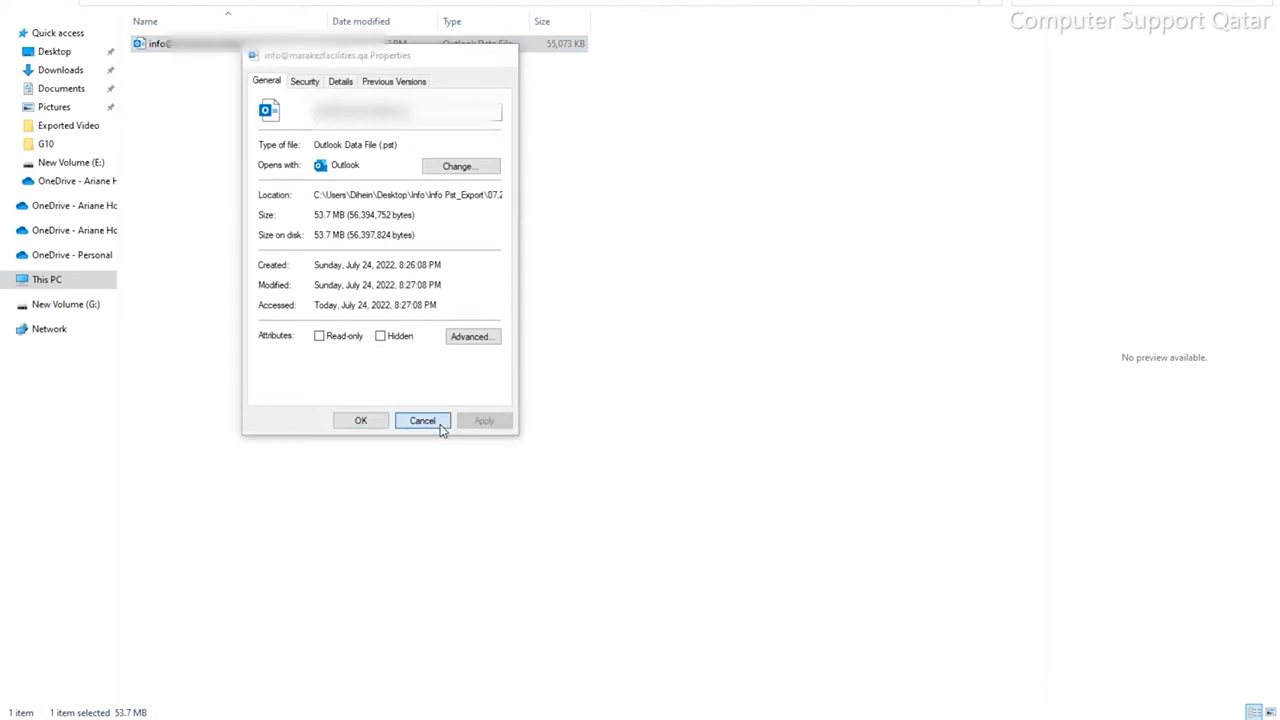